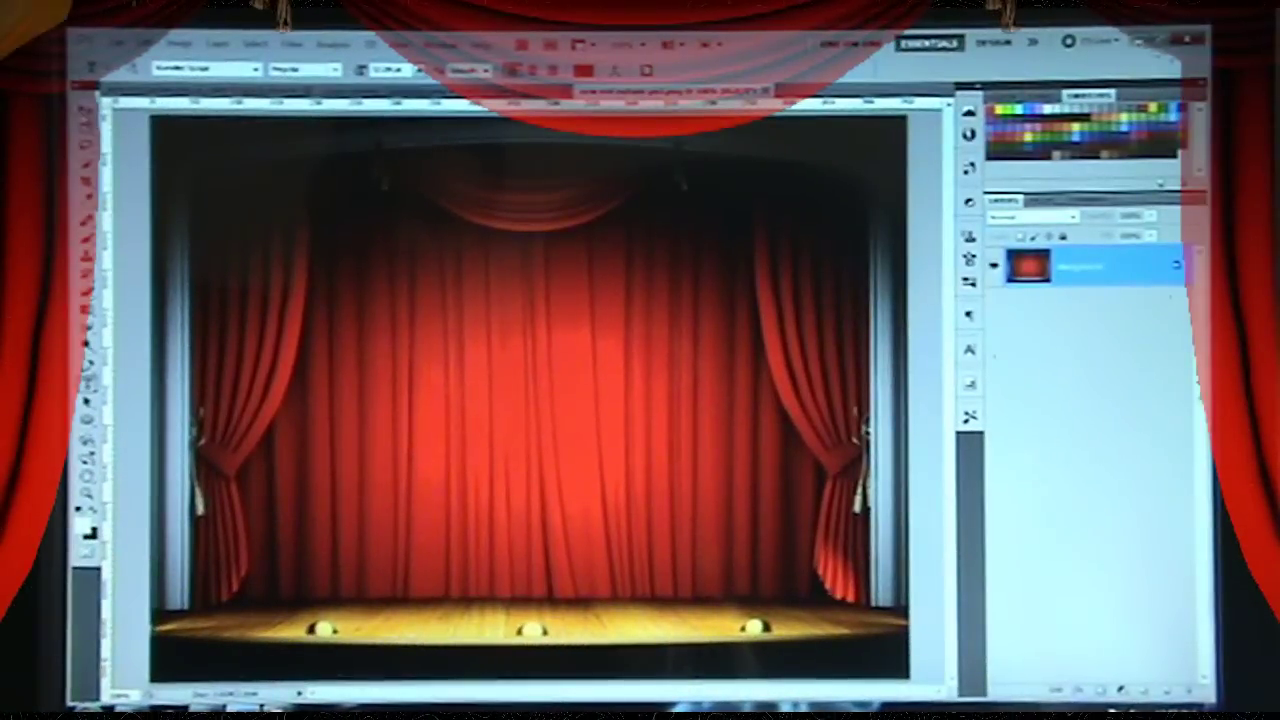
Step: Switch from the cut-out stage frame to the full curtain image and check its pixel dimensions in Image Size
key("v")
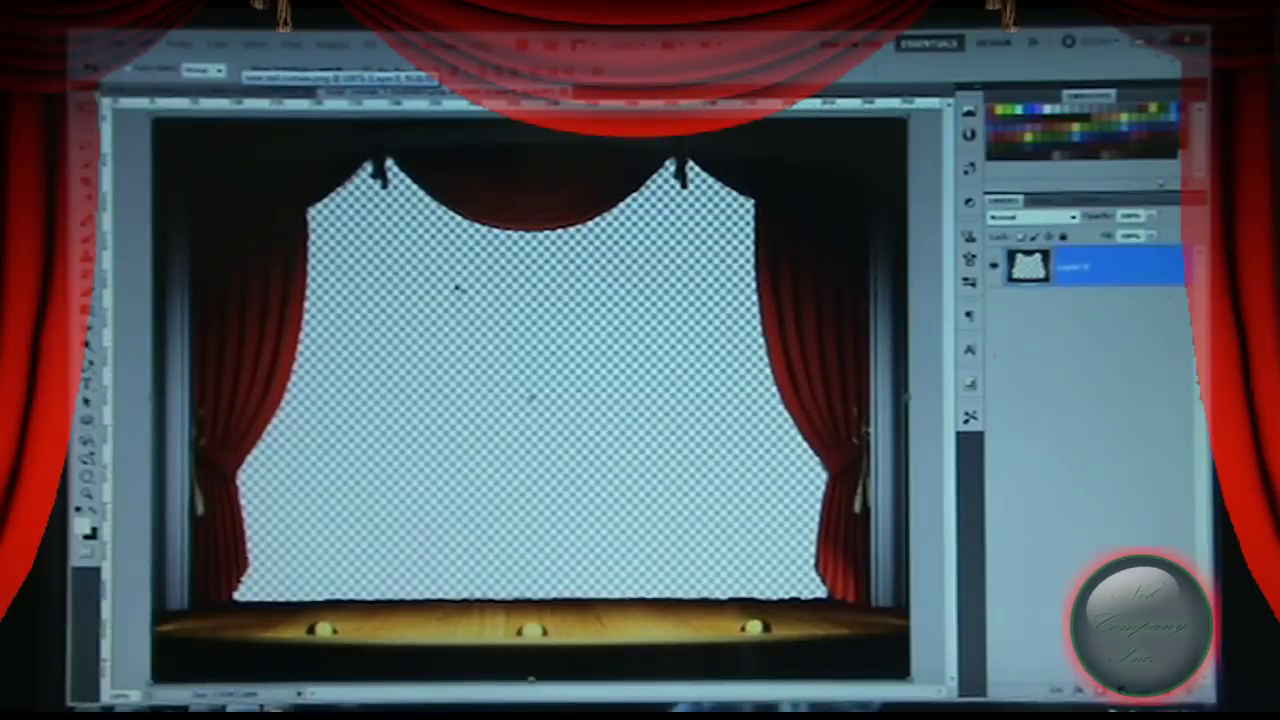
key("v")
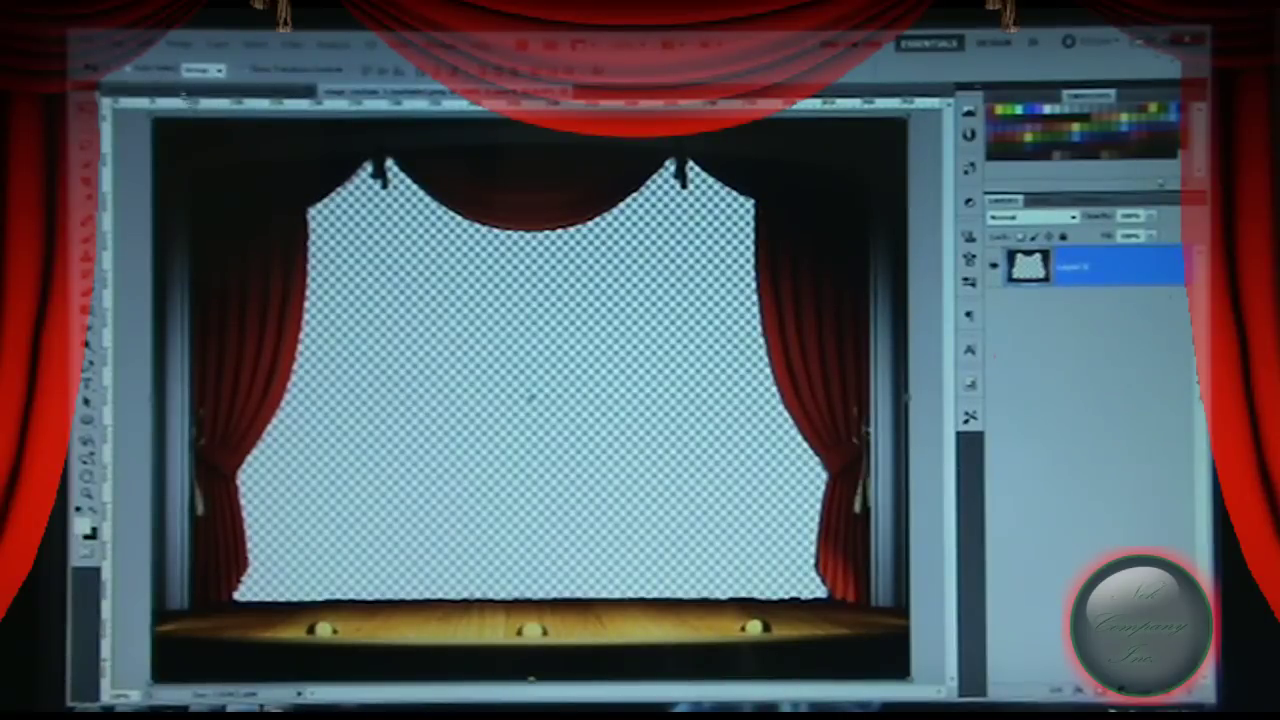
left_click(207, 93)
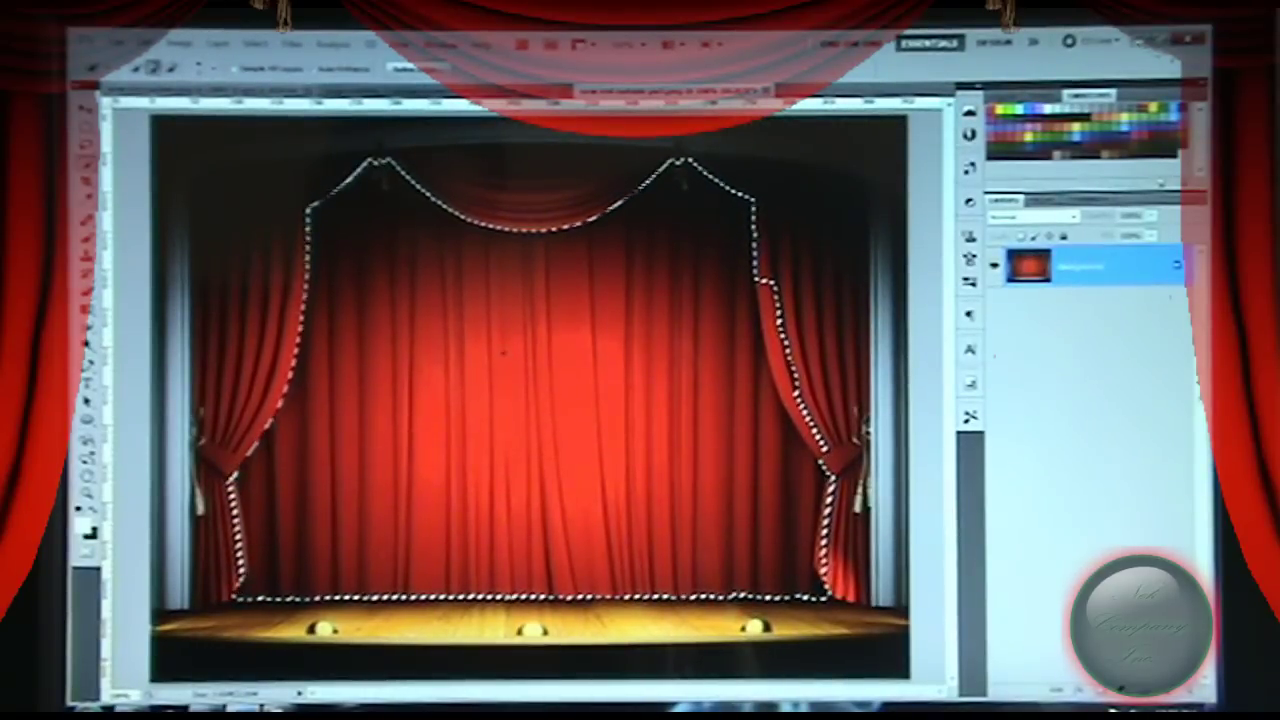
left_click(181, 45)
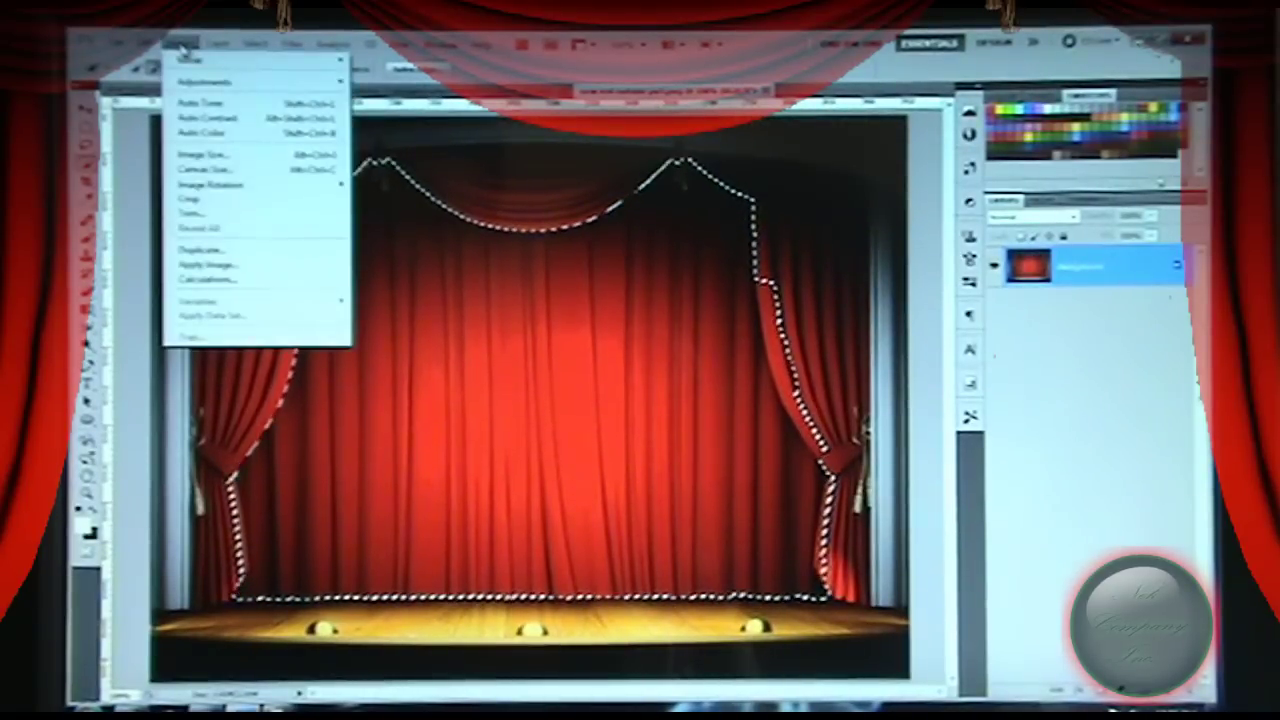
left_click(224, 156)
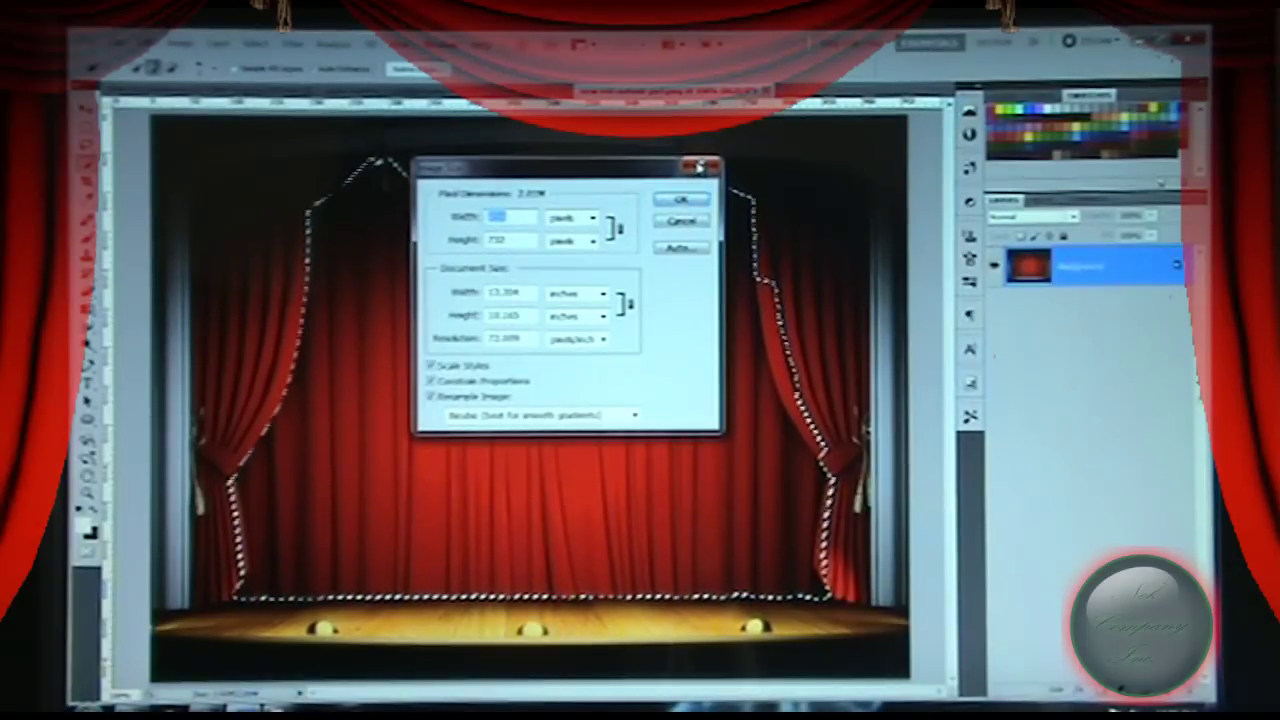
left_click(700, 165)
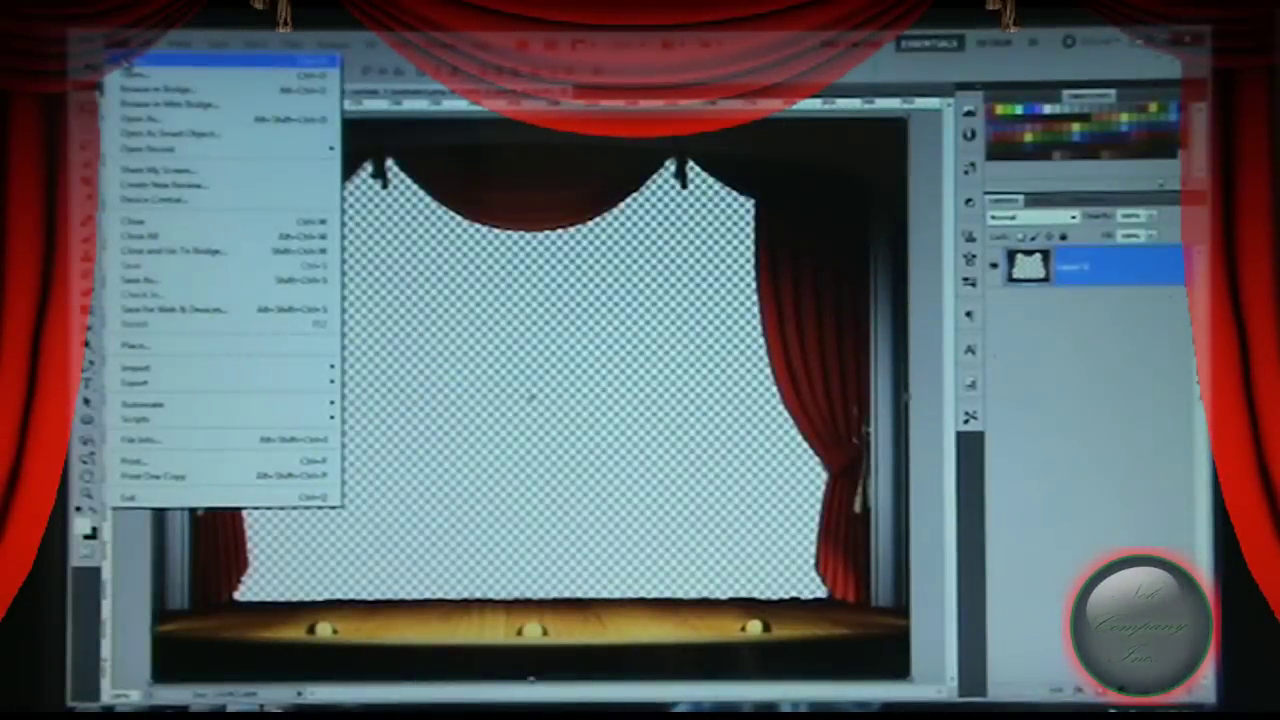
Step: Create a 958 × 732 pixel transparent document and place the cut-out stage frame in it, aligned to the canvas edges
left_click(128, 66)
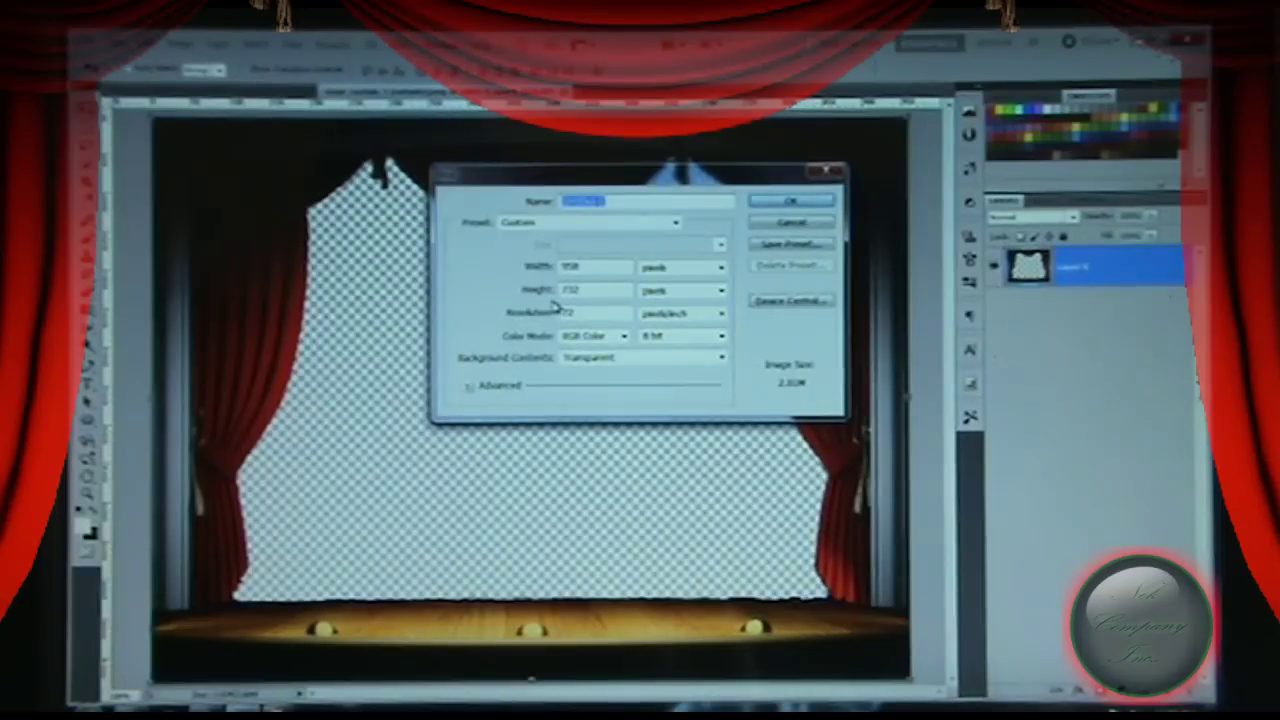
left_click(792, 203)
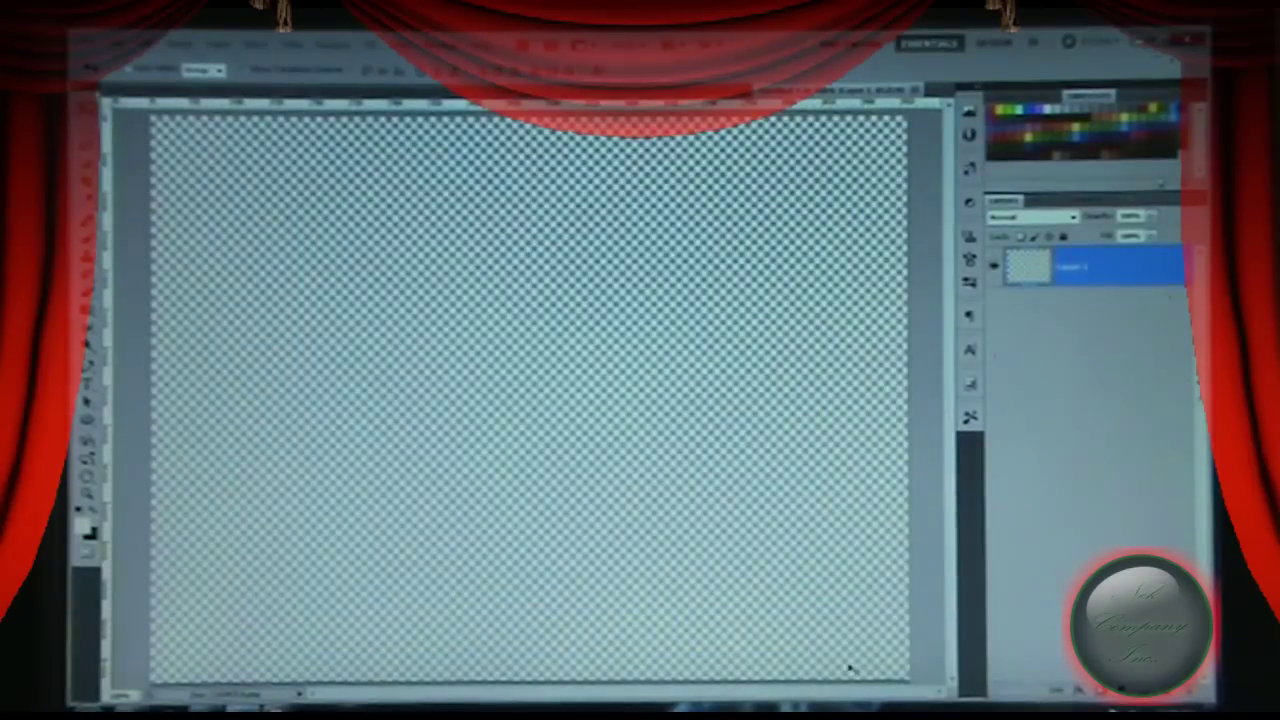
left_click(393, 90)
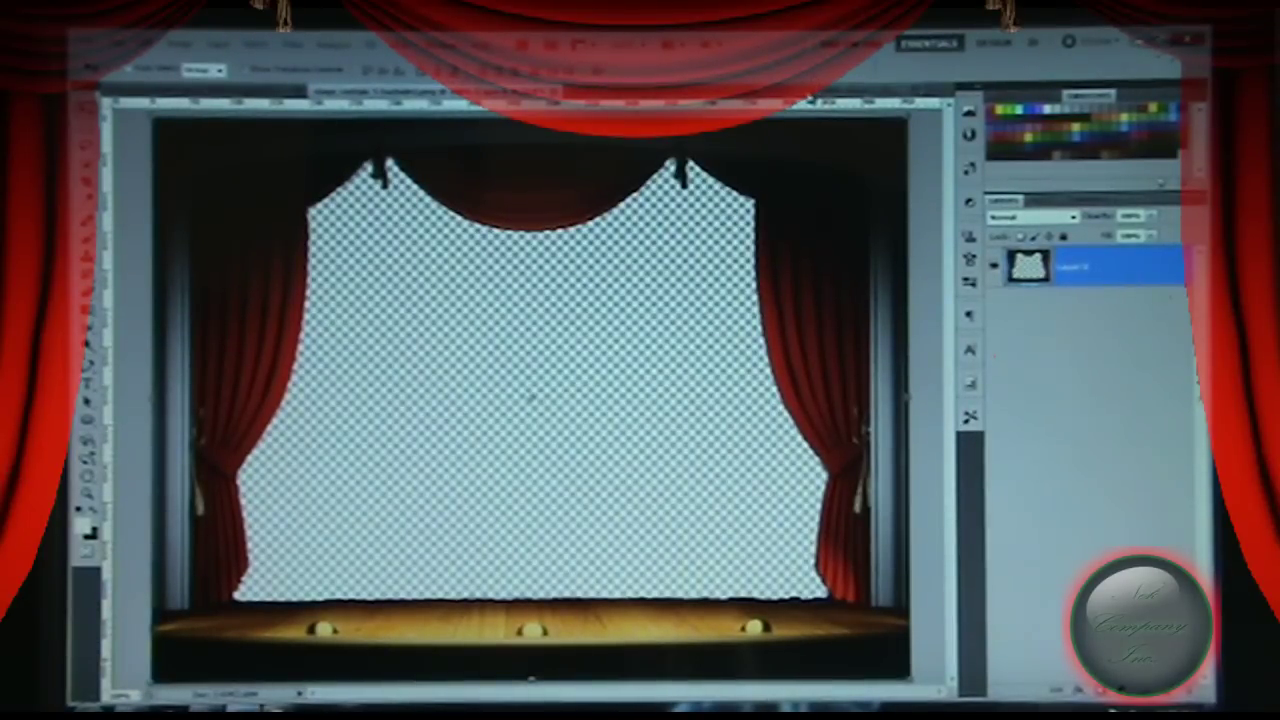
key("ctrl+Tab")
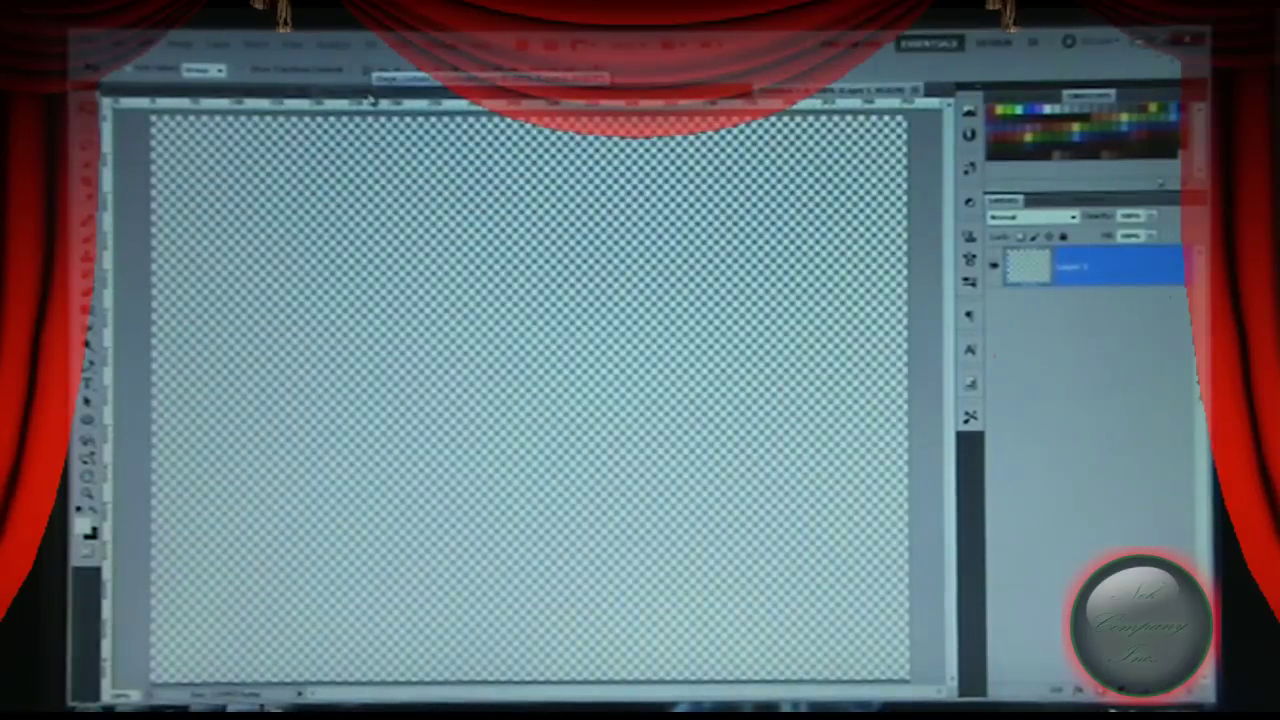
key("ctrl+Tab")
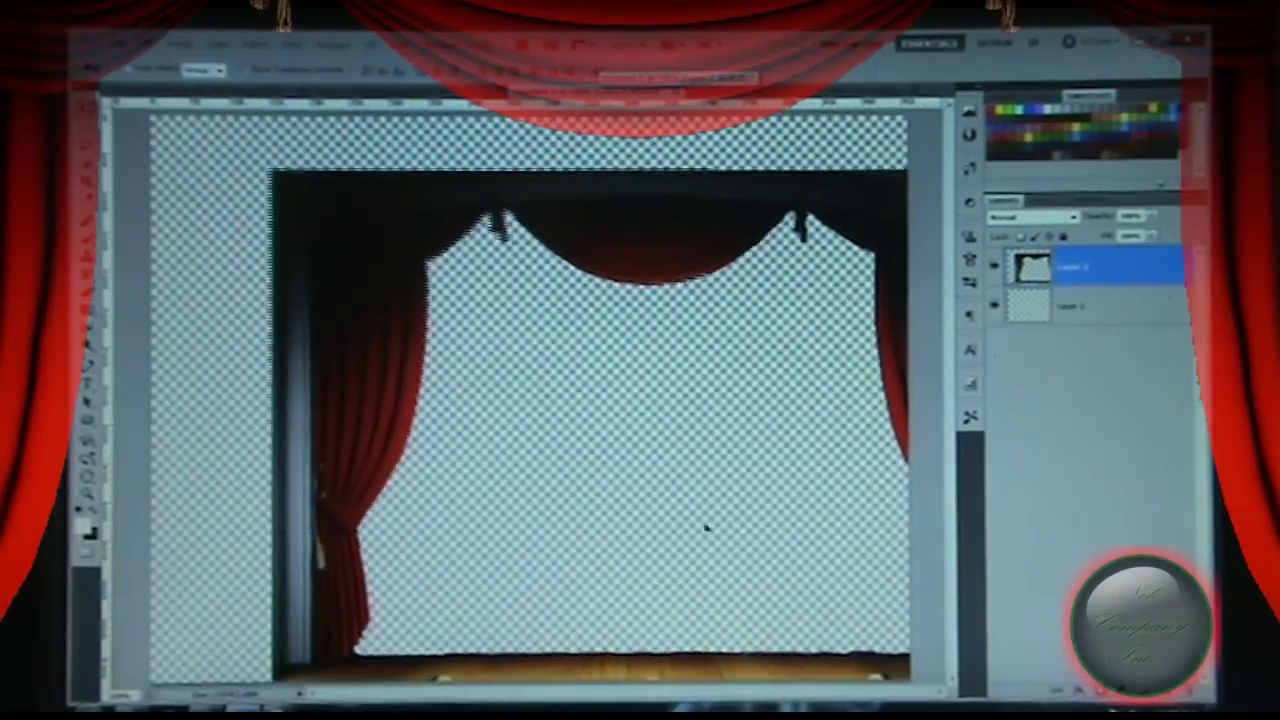
left_click_drag(706, 528, 596, 491)
key("Return")
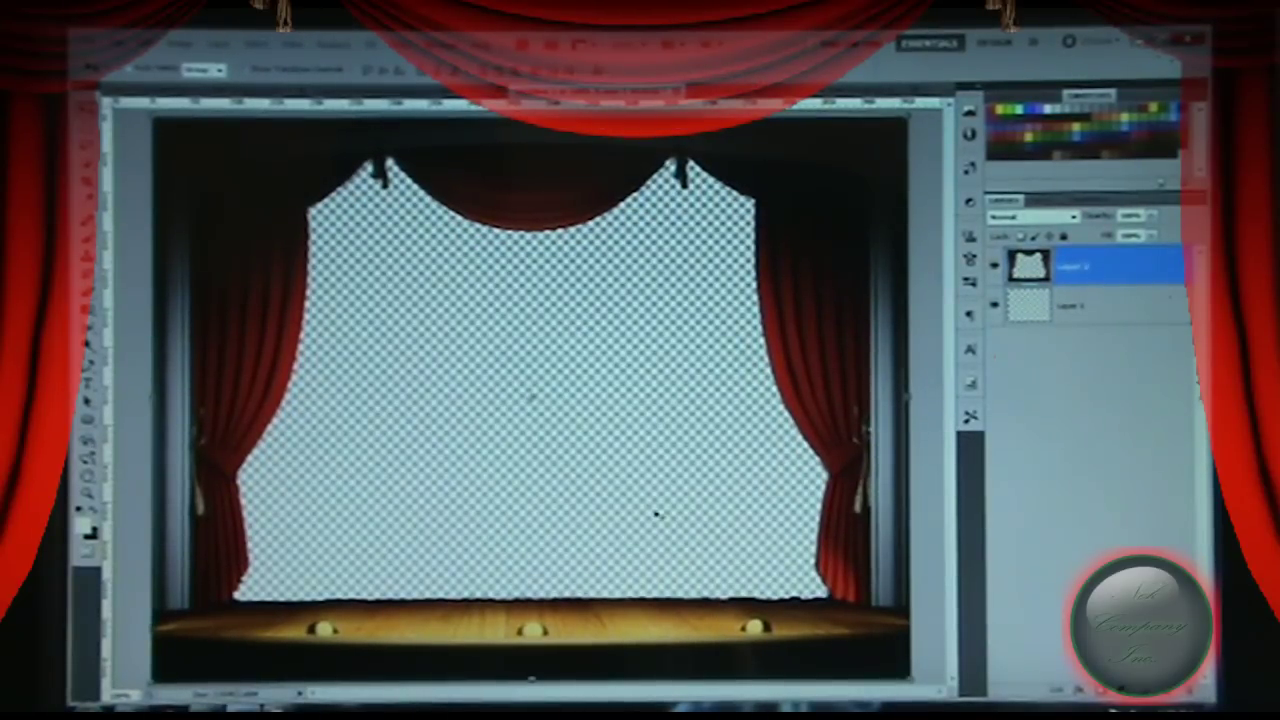
Step: Compare the cut-out inner curtain with the selection in the full curtain image
left_click(230, 93)
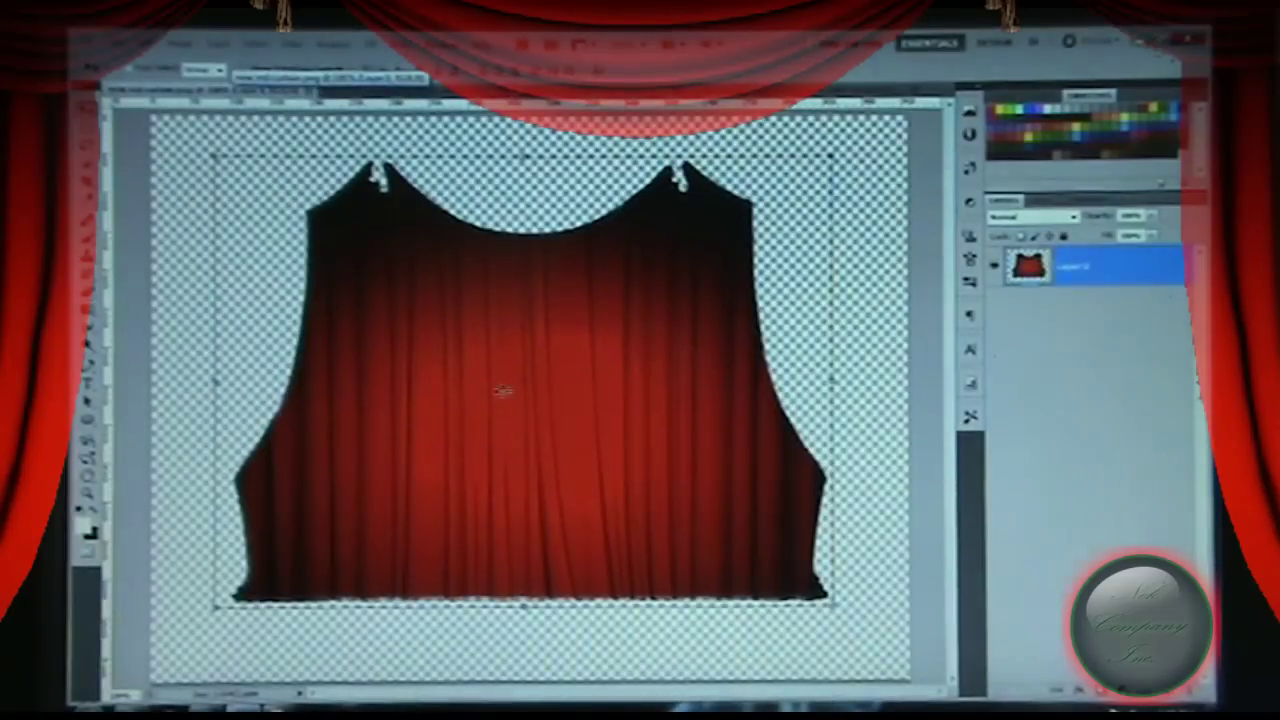
key("v")
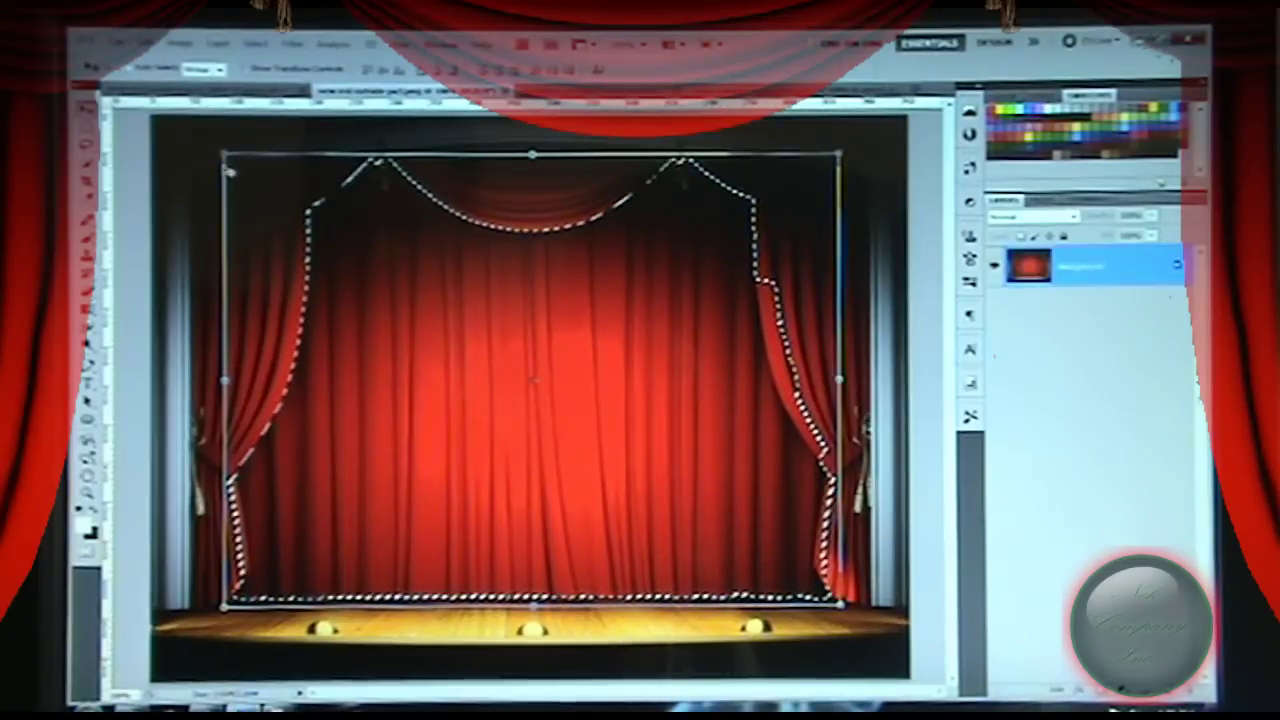
left_click(232, 97)
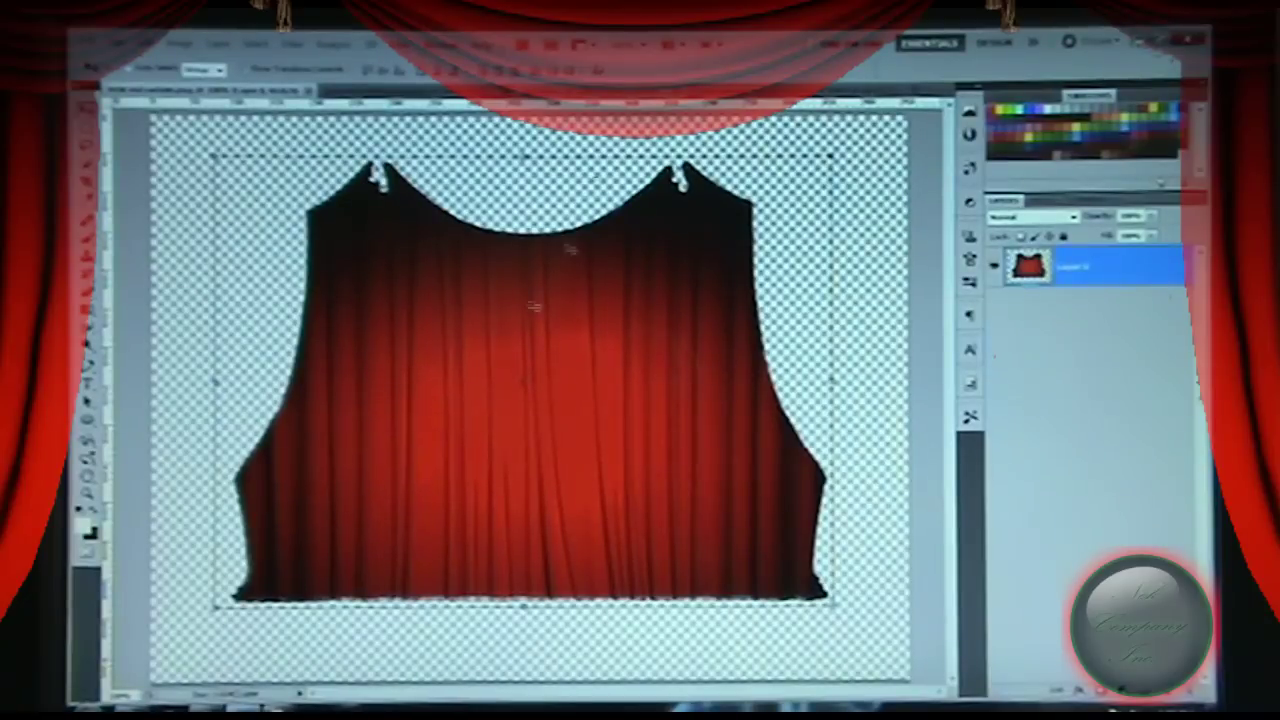
key("ctrl+h")
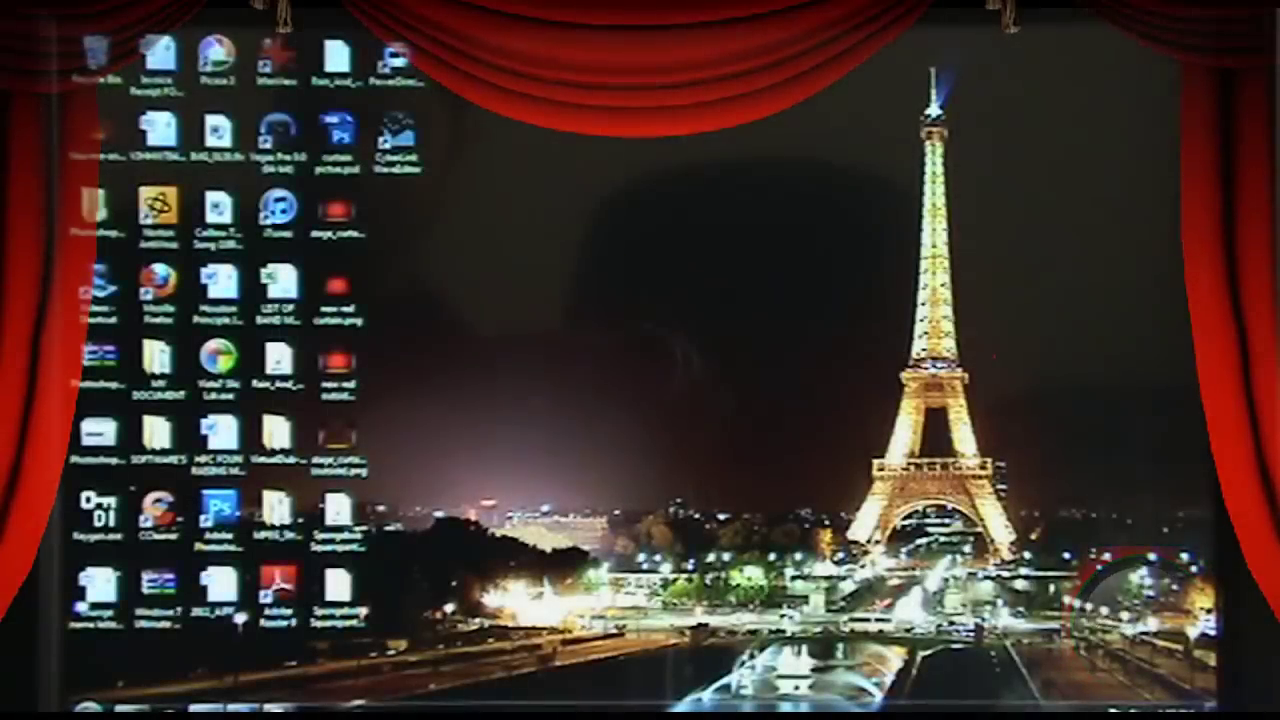
Step: Preview the full curtain, stage frame and inner curtain pictures open in Microsoft Office Picture Manager
mouse_move(207, 708)
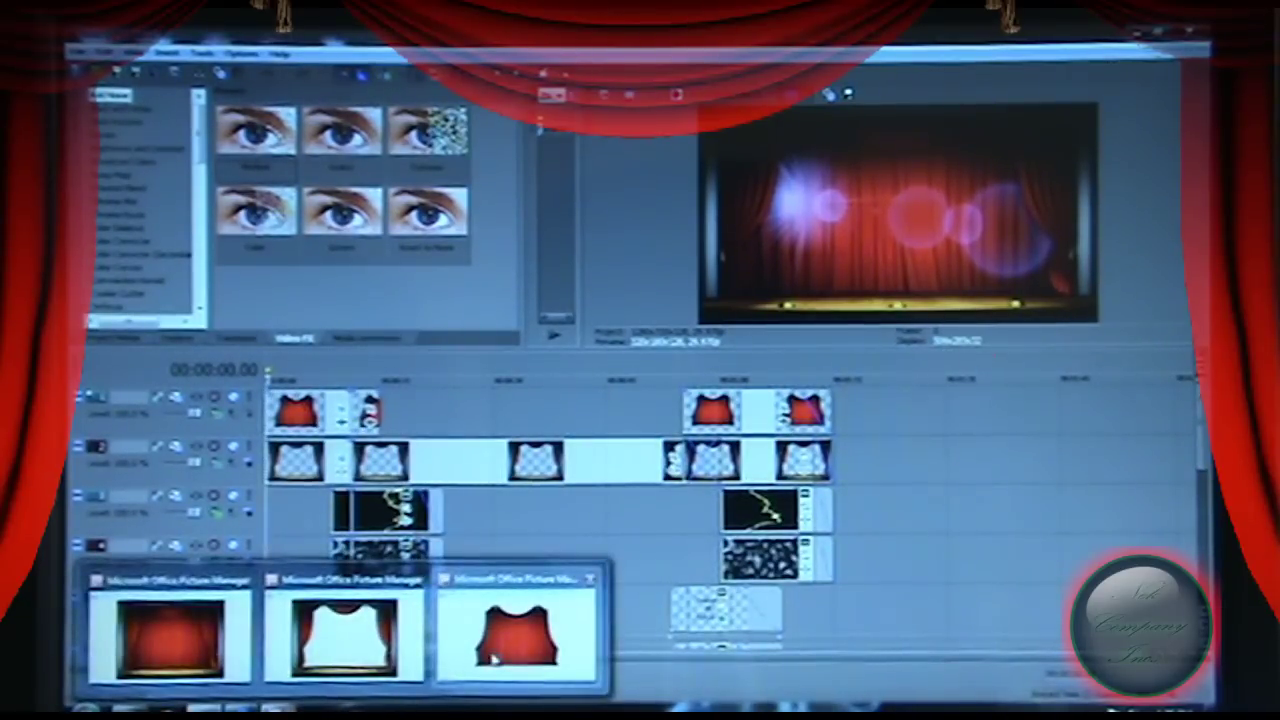
mouse_move(493, 658)
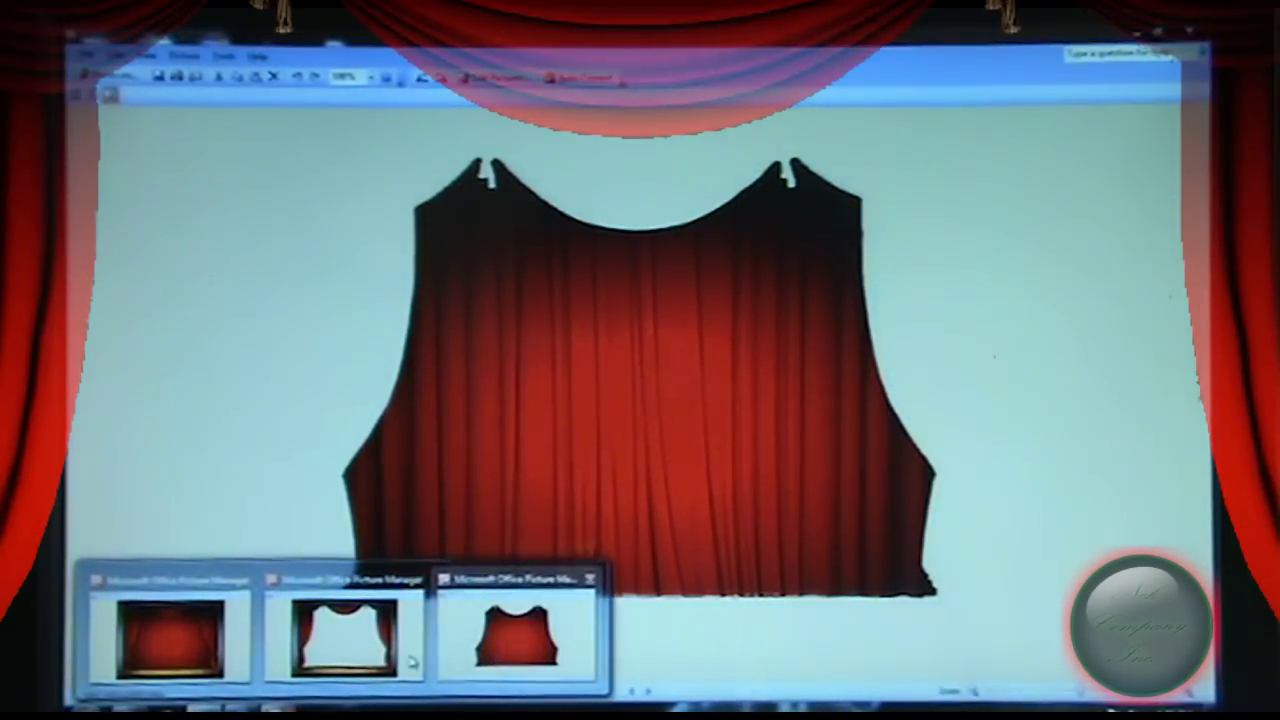
mouse_move(317, 662)
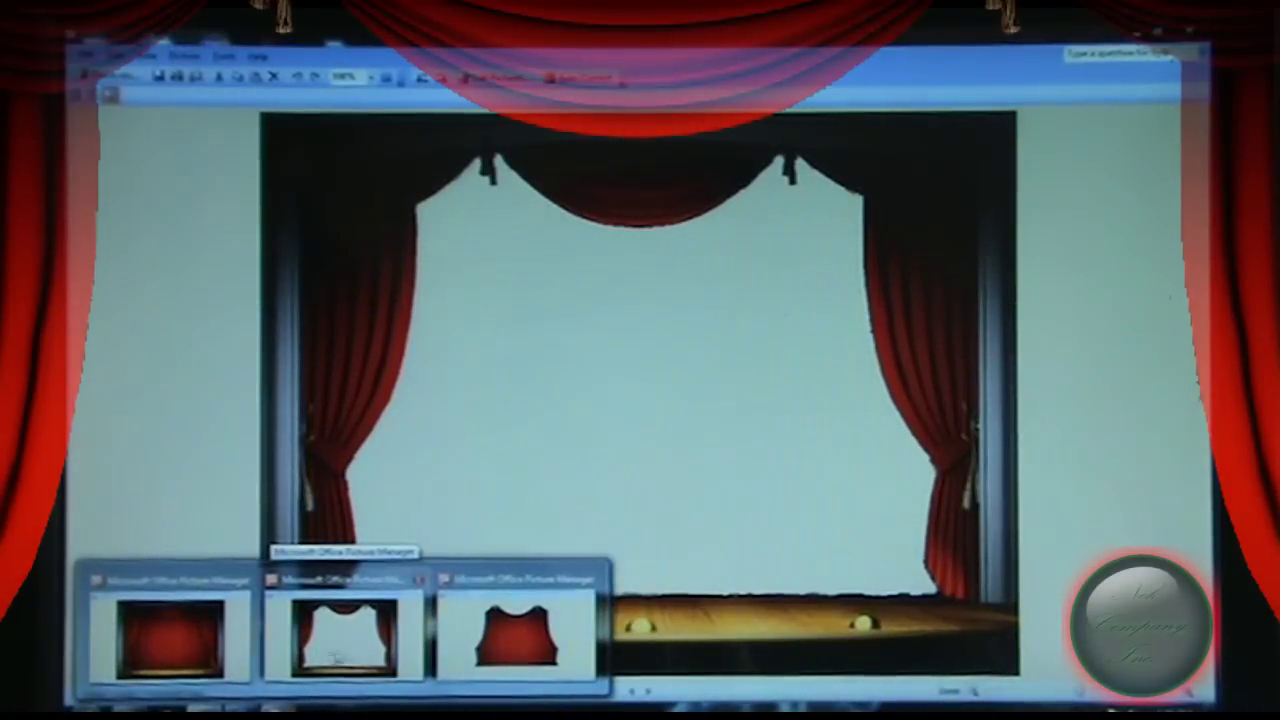
mouse_move(237, 662)
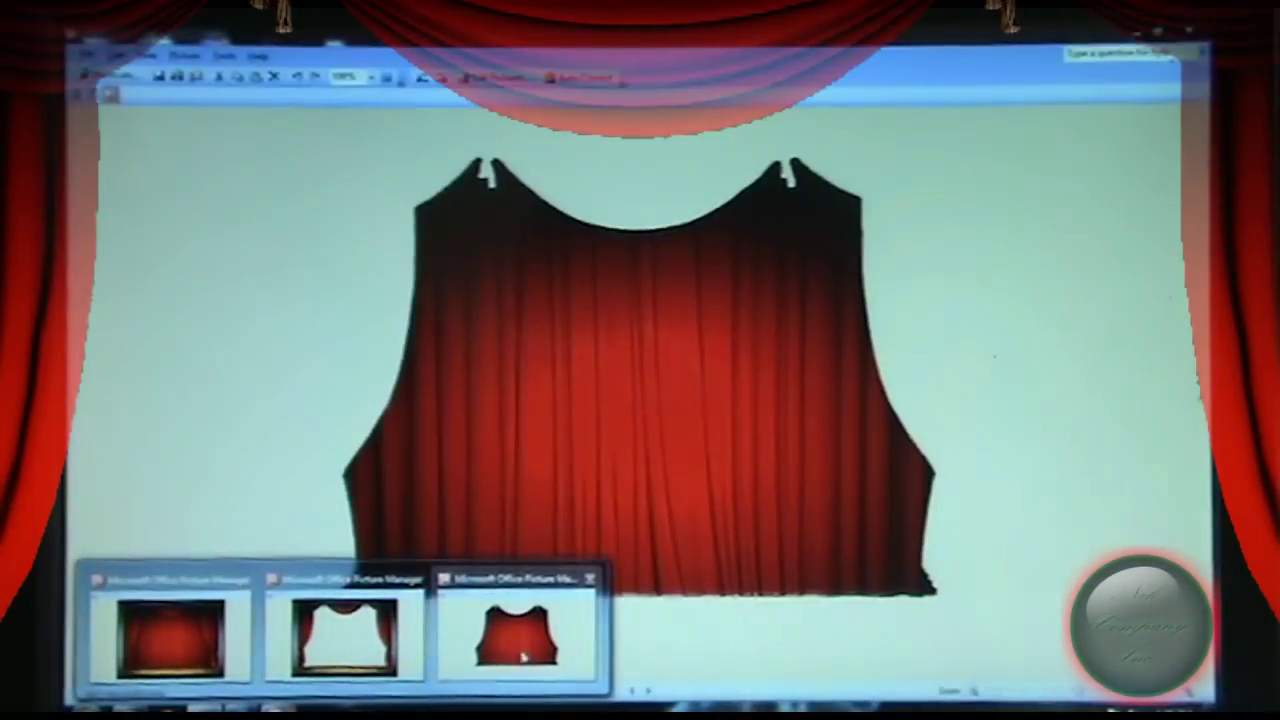
mouse_move(376, 652)
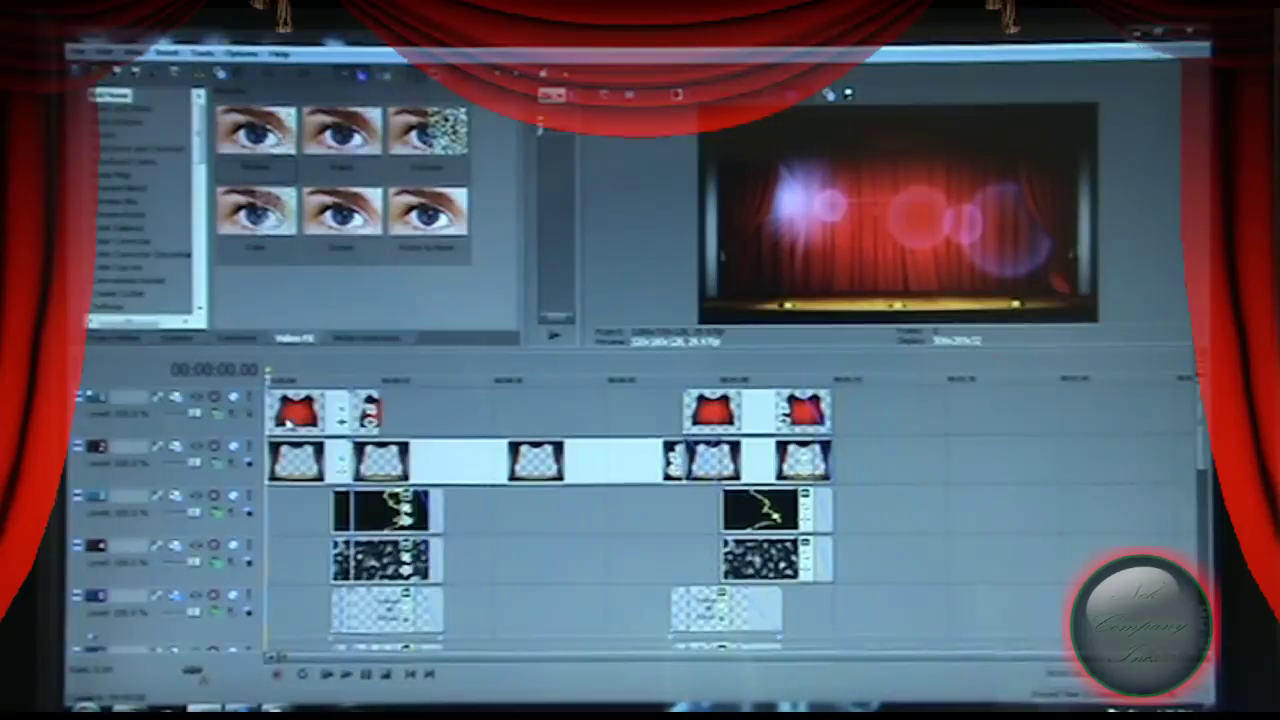
Step: Examine the inner curtain and stage frame events on the first two Vegas tracks and return to the project start
left_click(812, 415)
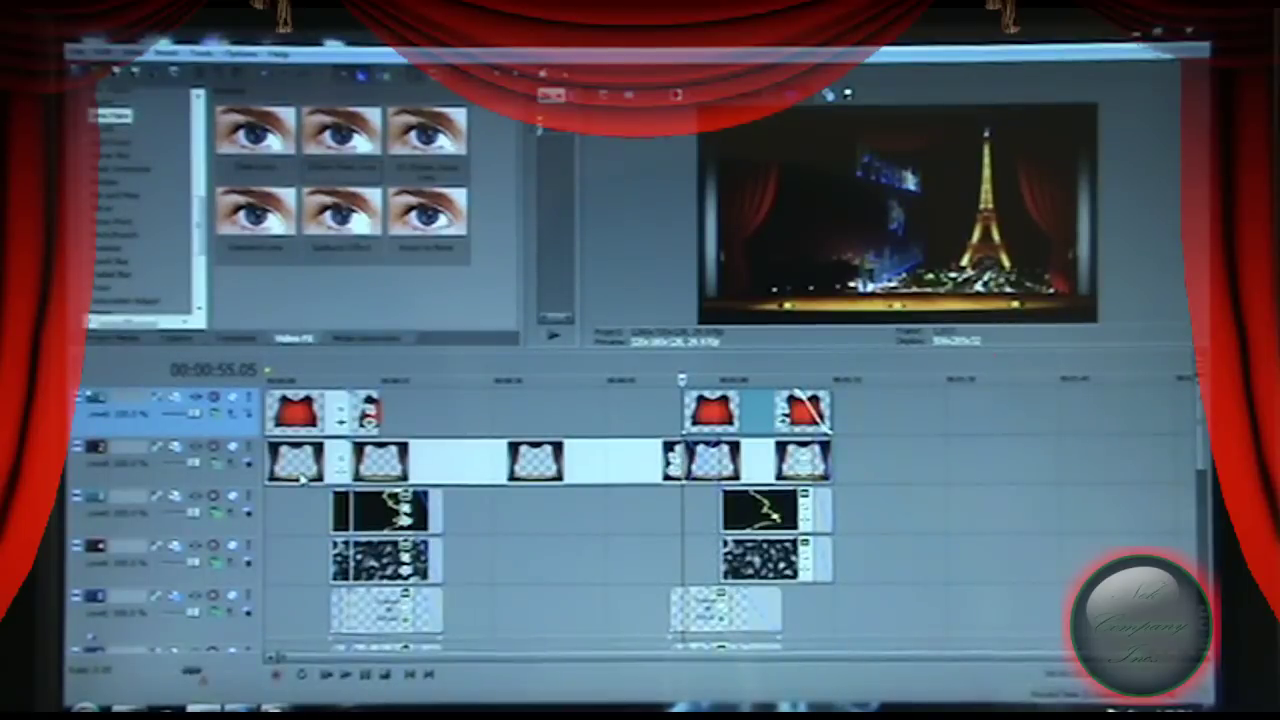
right_click(460, 463)
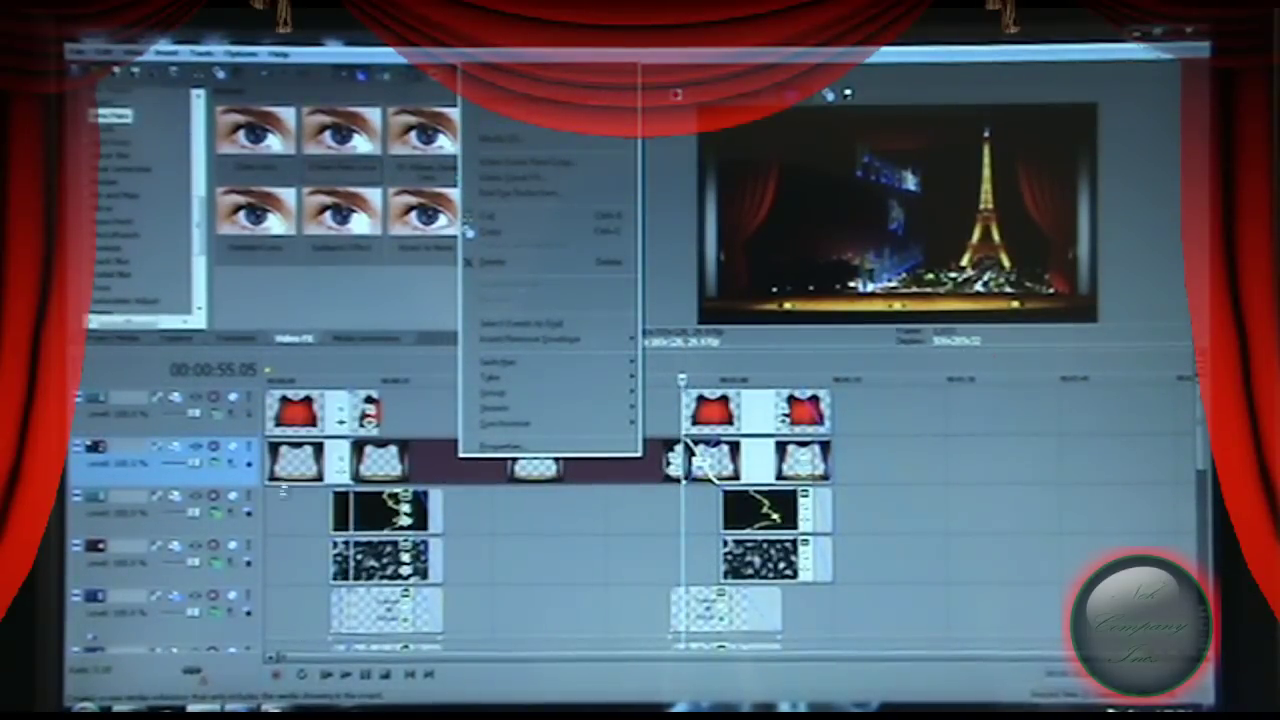
left_click(409, 676)
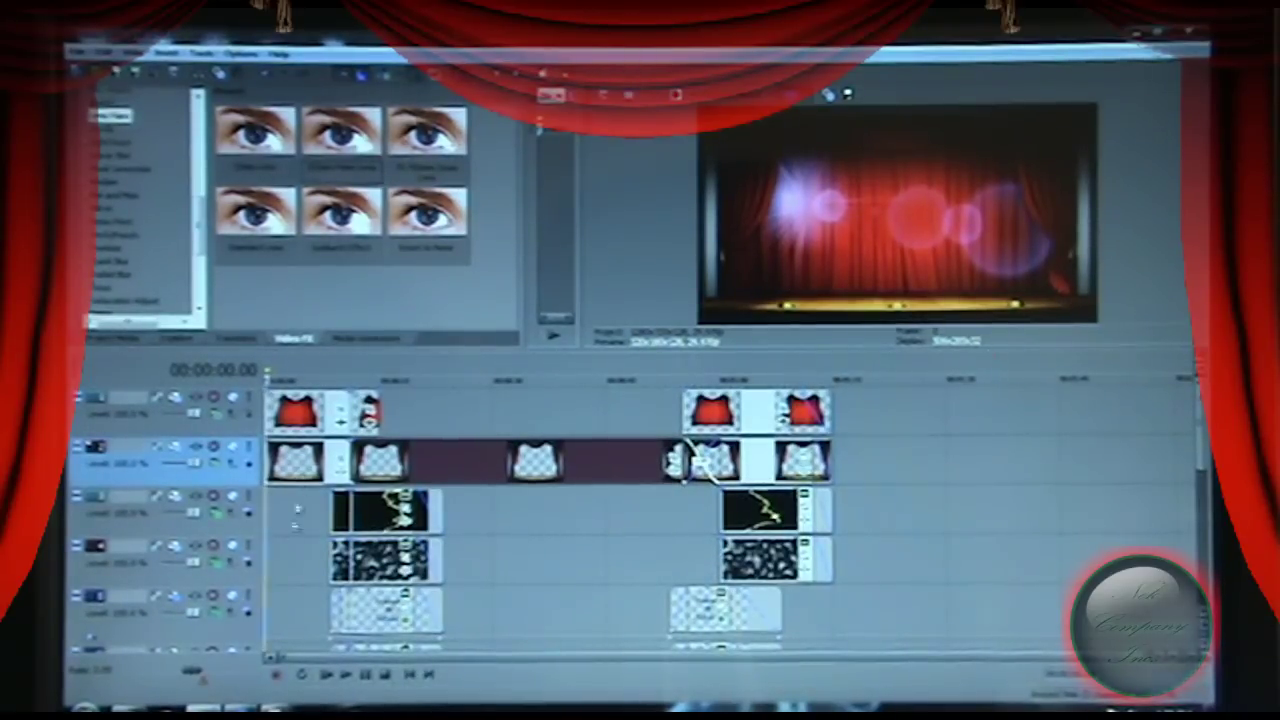
Step: Check the effects available for the first stage frame event and view the stage frame picture in Picture Manager
mouse_move(240, 710)
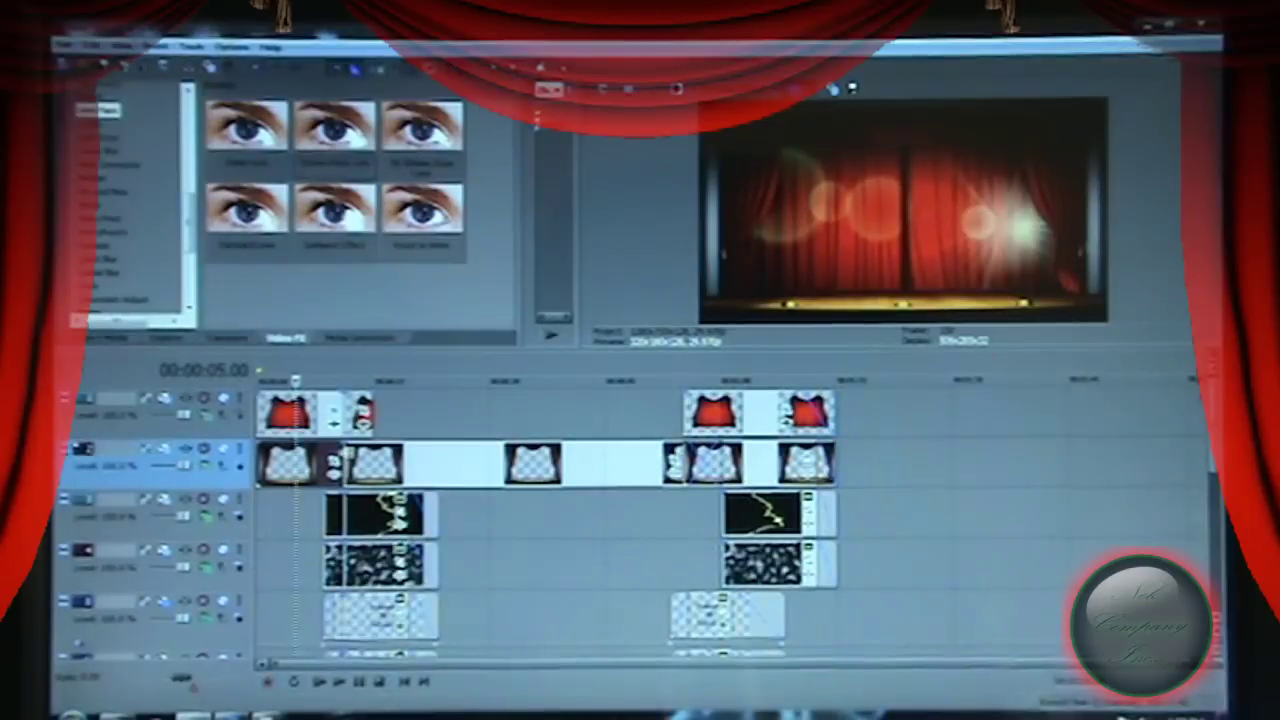
left_click(340, 462)
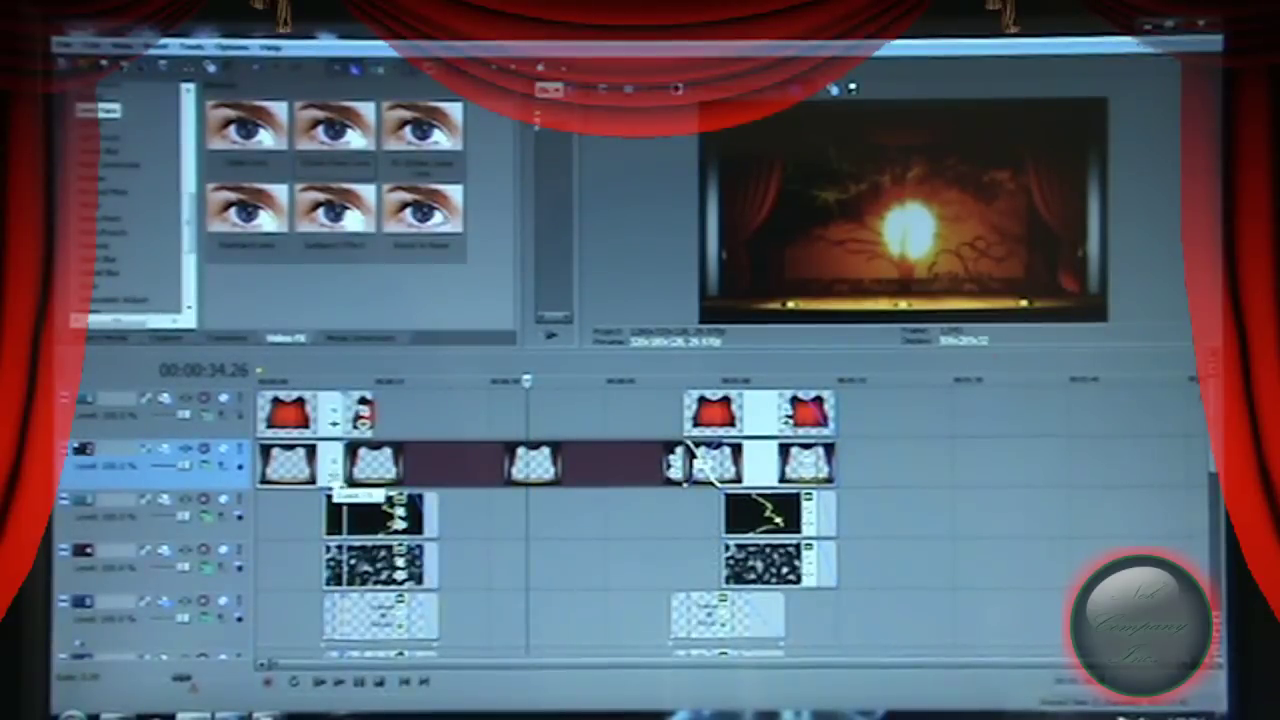
left_click(335, 478)
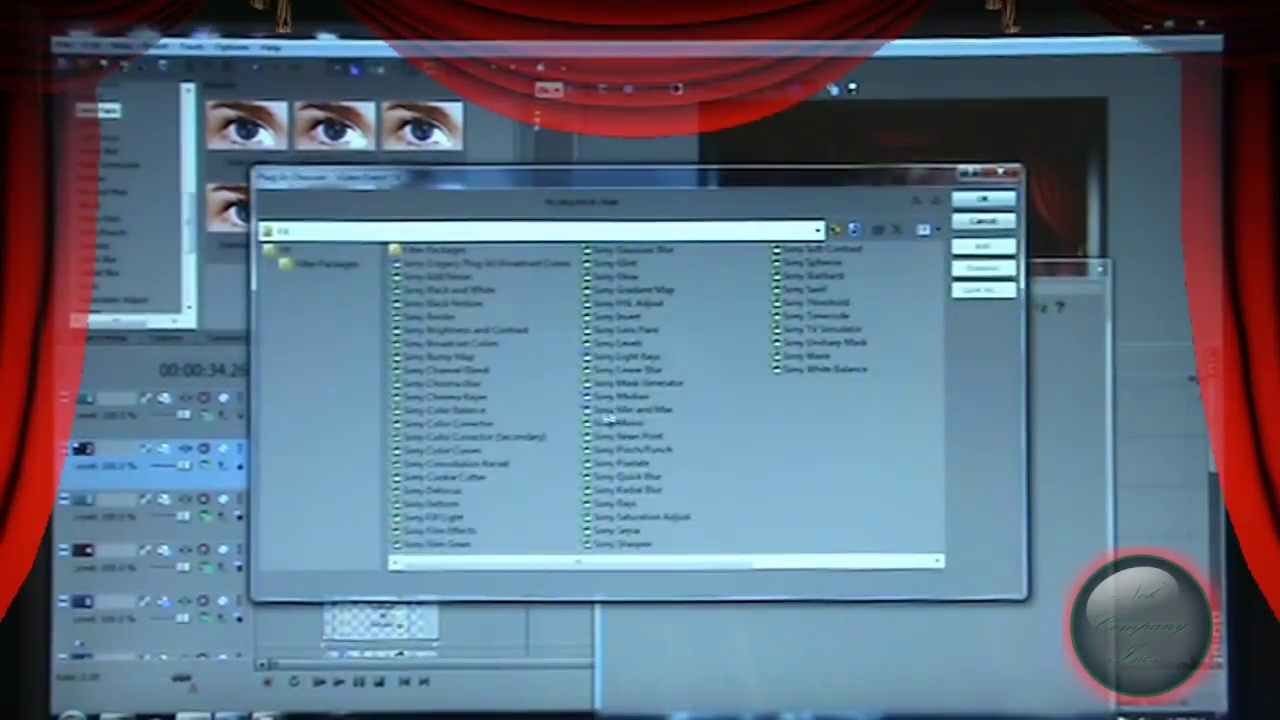
left_click(990, 197)
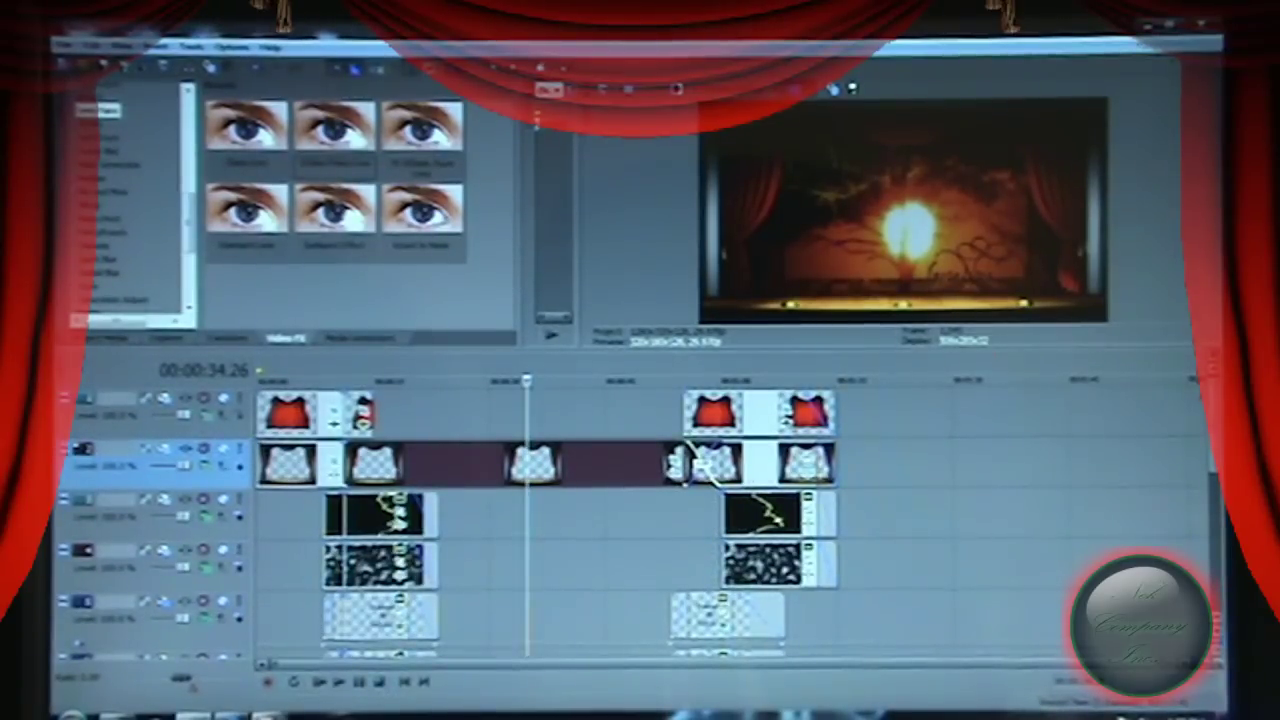
mouse_move(335, 712)
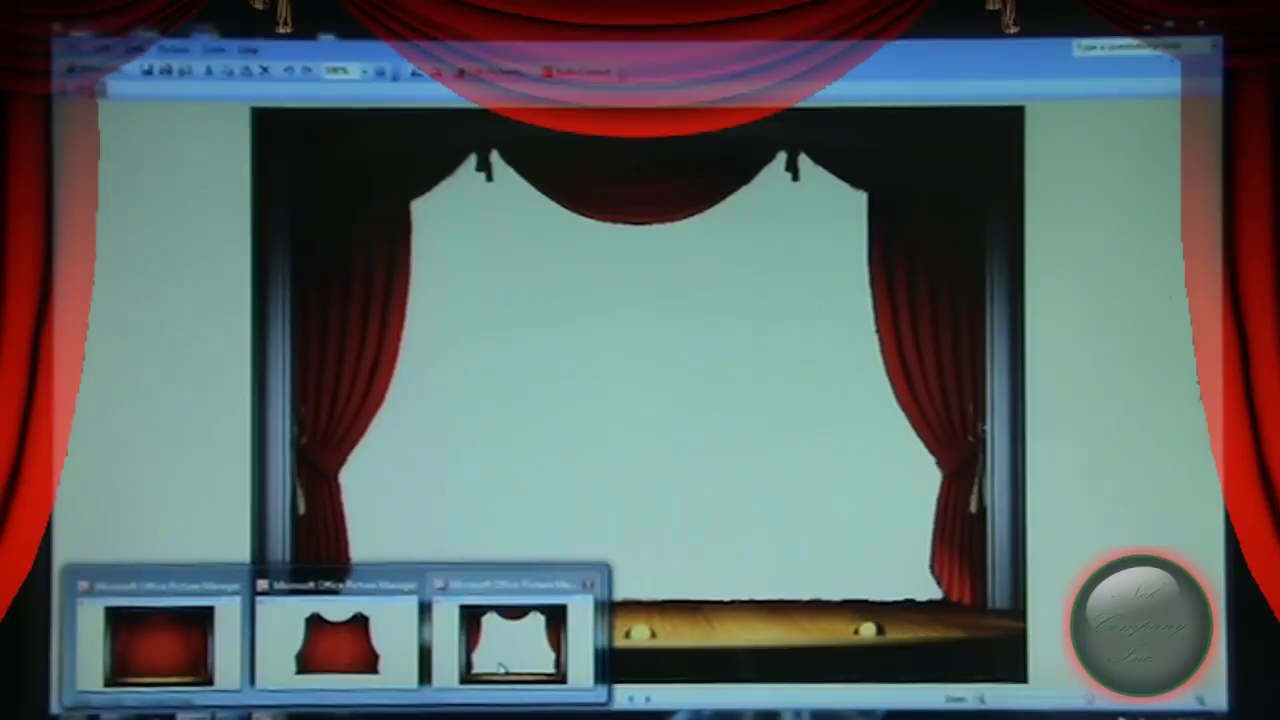
left_click(500, 666)
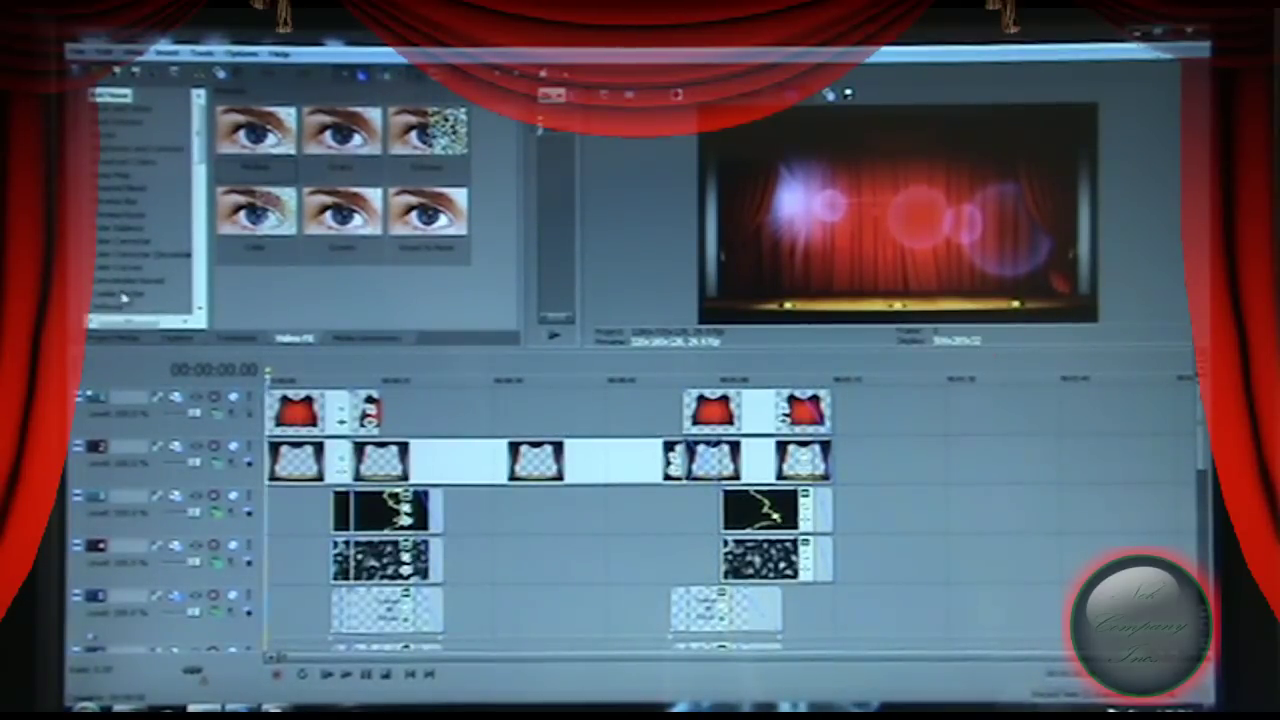
Step: Browse the Cookie Cutter presets and select Square, Center, White Border
left_click(122, 295)
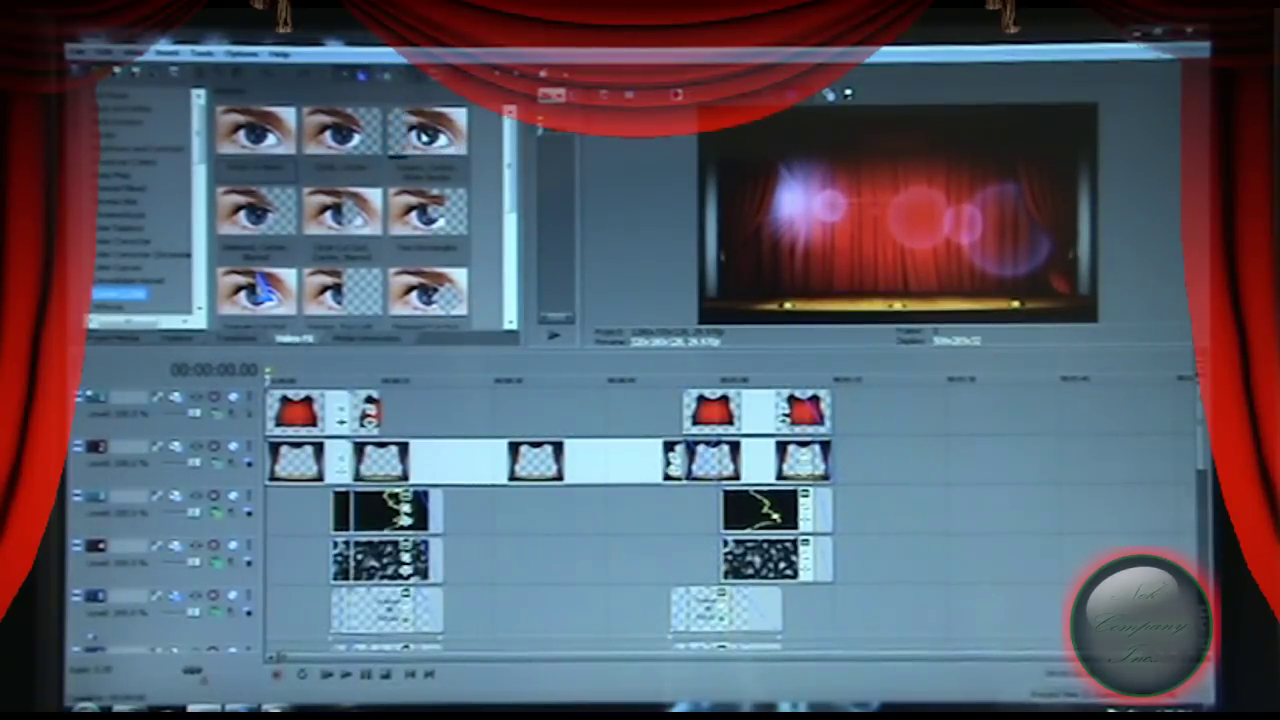
left_click(427, 140)
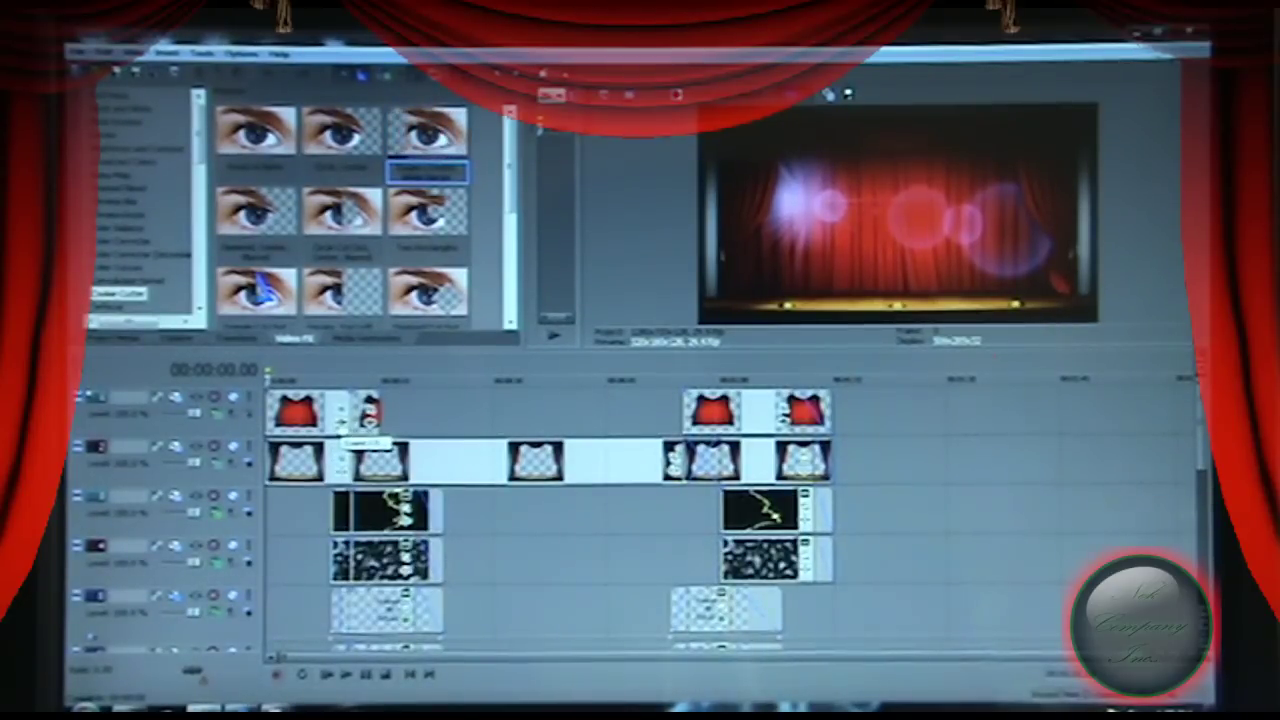
Step: Open the first inner curtain event's effects and examine the Shape and Method choices in its Cookie Cutter settings
left_click(345, 425)
left_click_drag(792, 320, 766, 230)
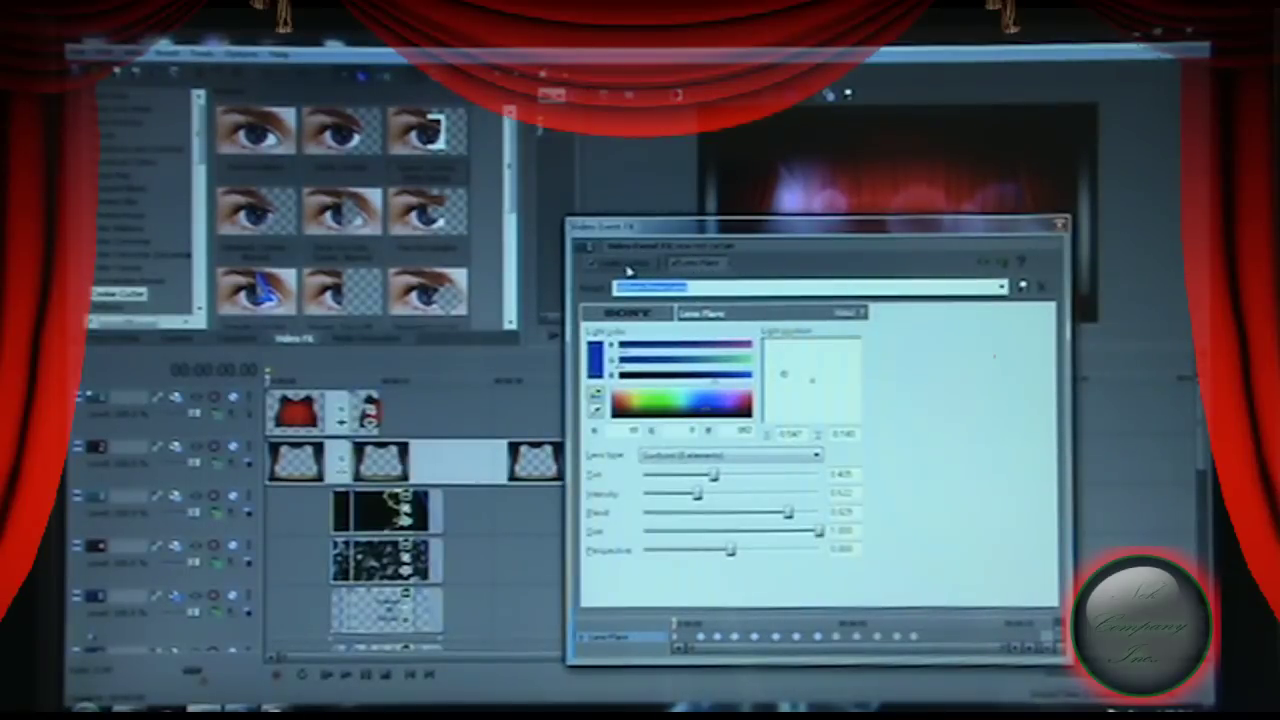
left_click(624, 265)
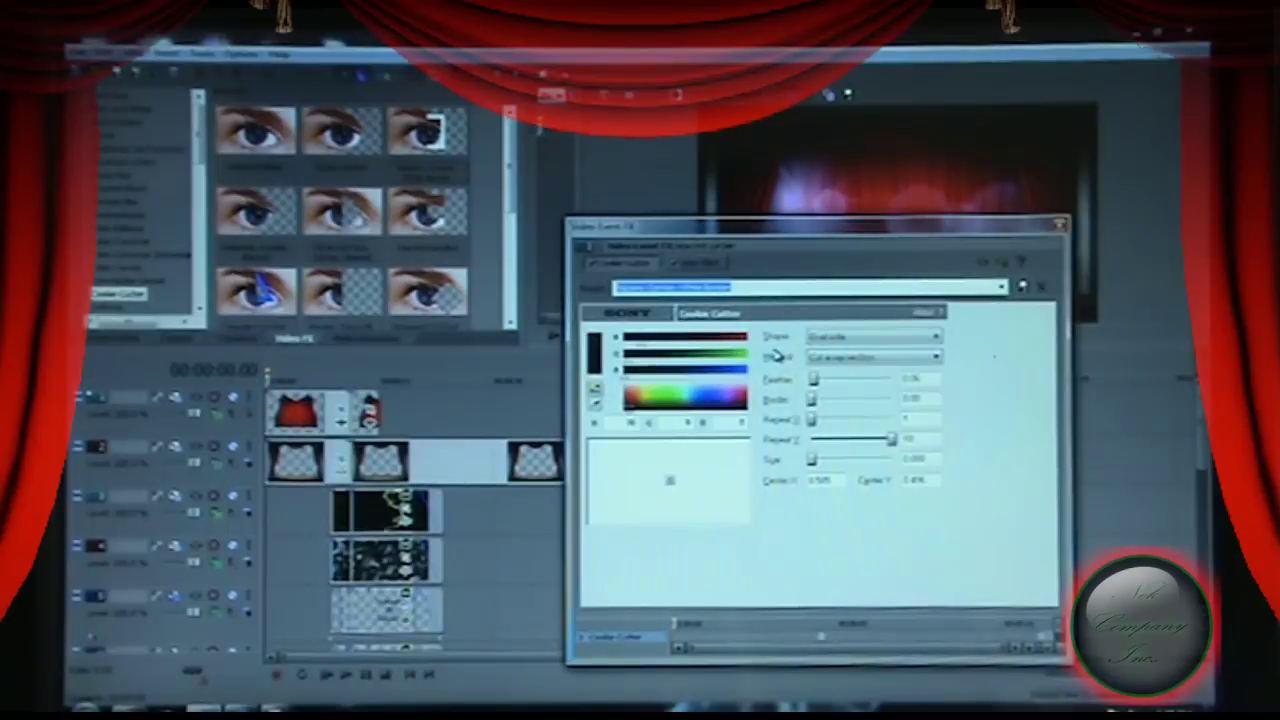
left_click(936, 338)
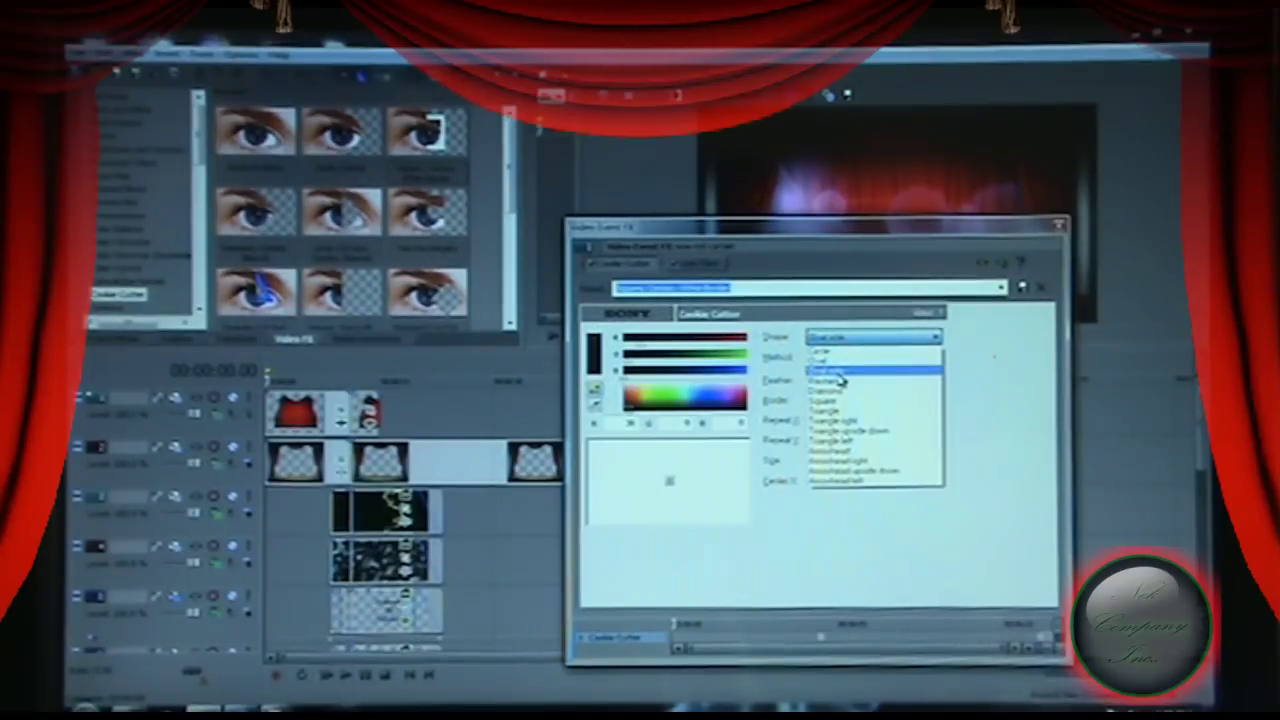
left_click(985, 370)
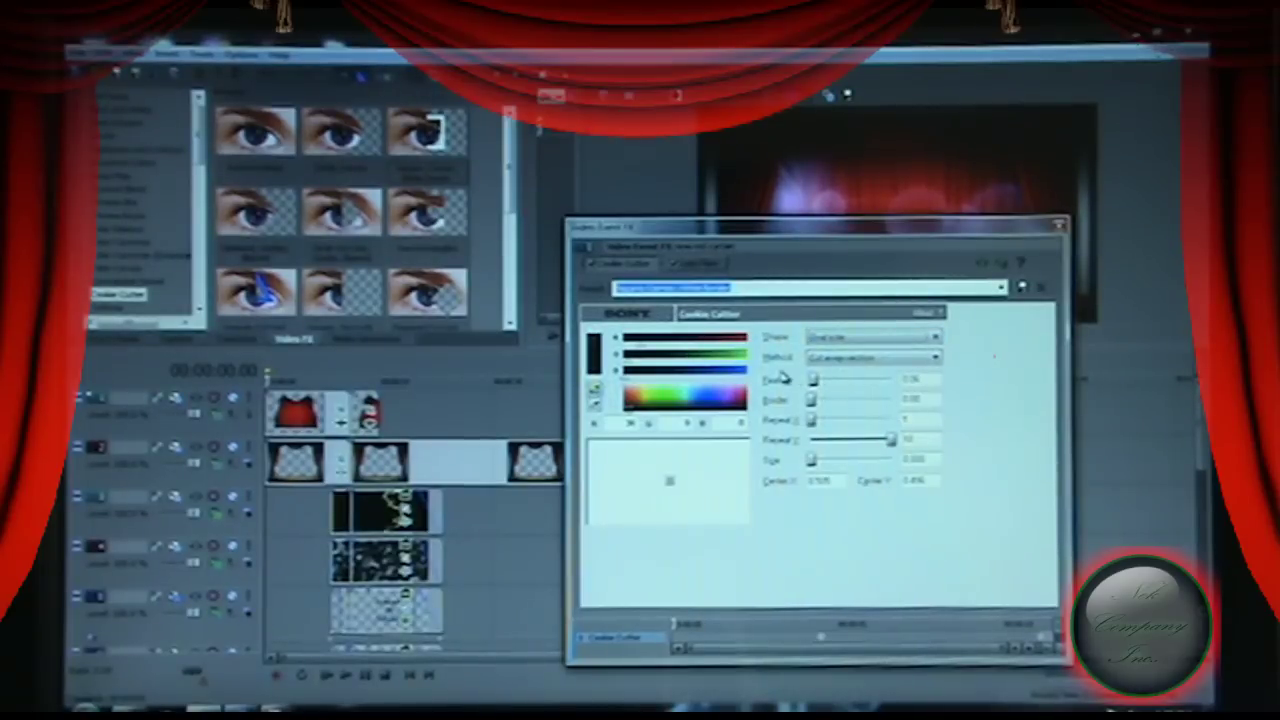
left_click(937, 358)
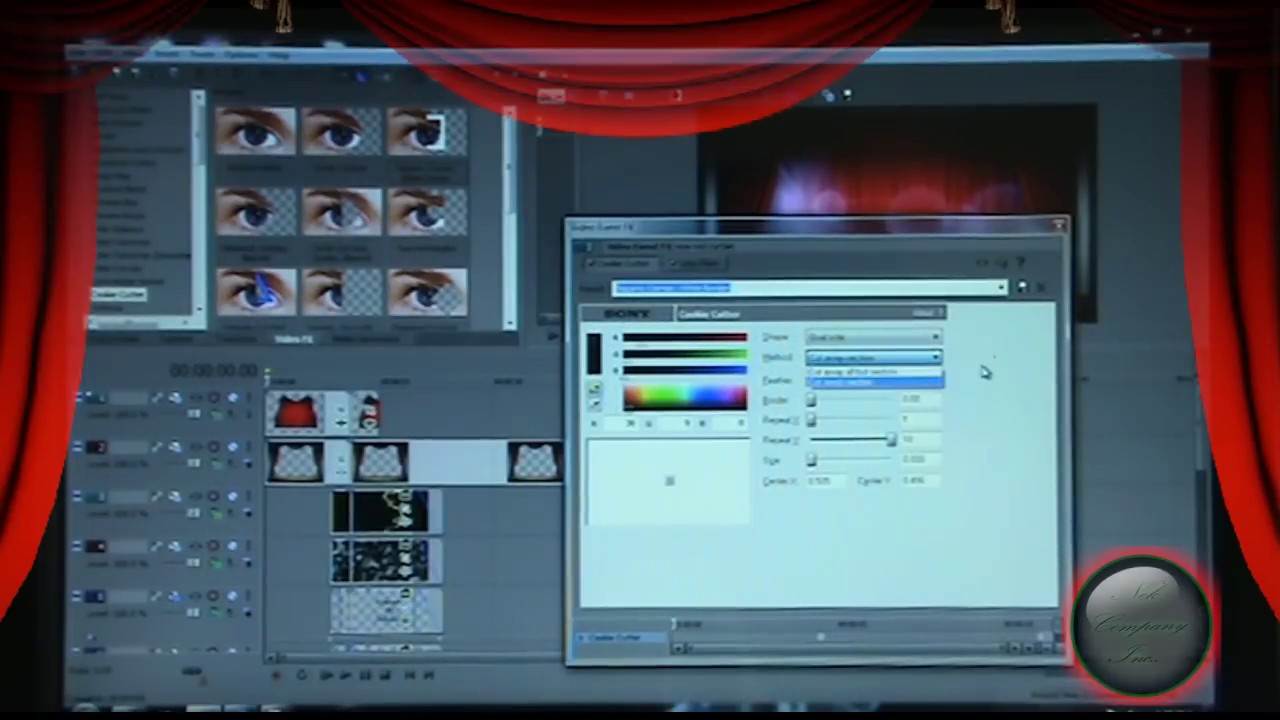
left_click(985, 372)
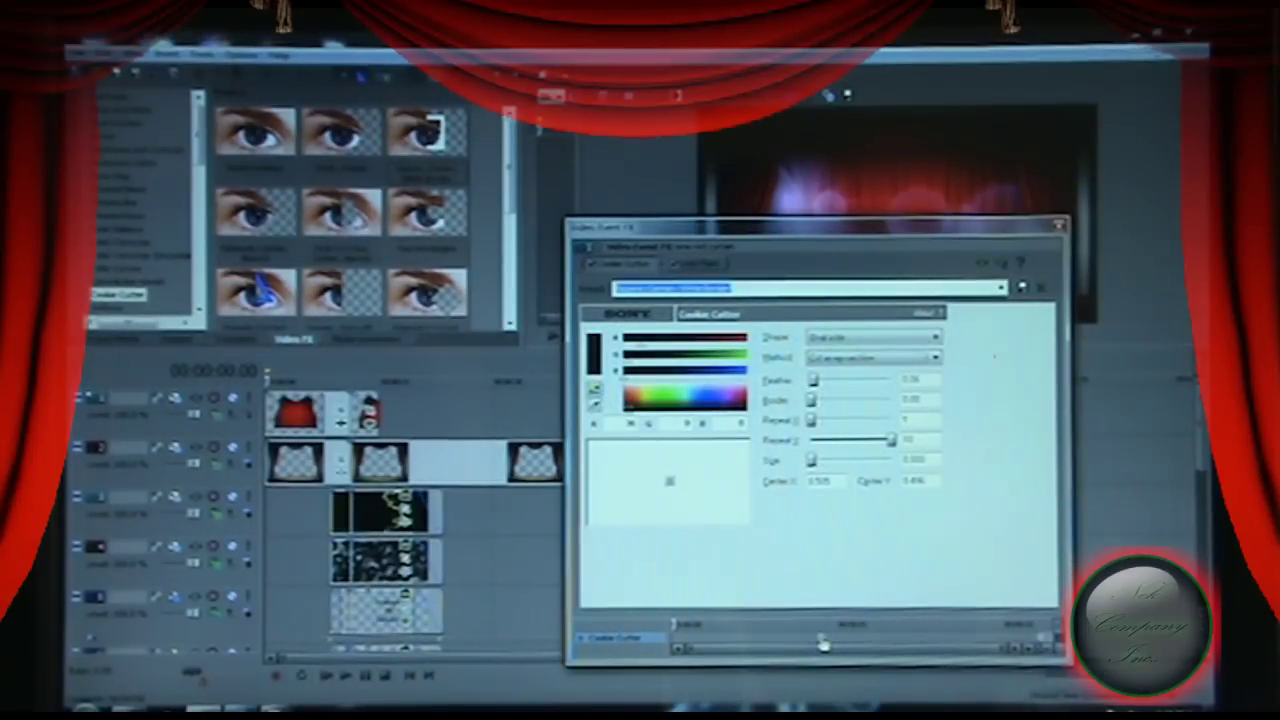
Step: Check the interpolation options of the middle Cookie Cutter keyframe and return to the first inner curtain event on the timeline
right_click(821, 641)
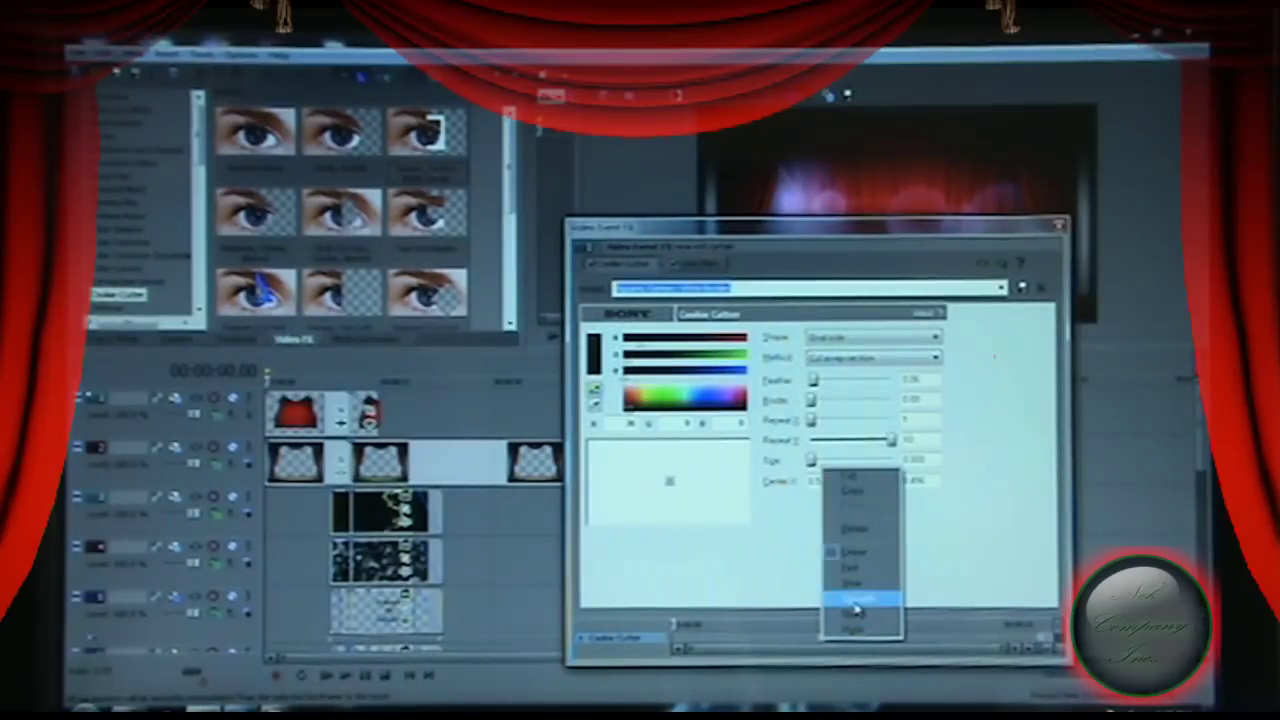
left_click(773, 598)
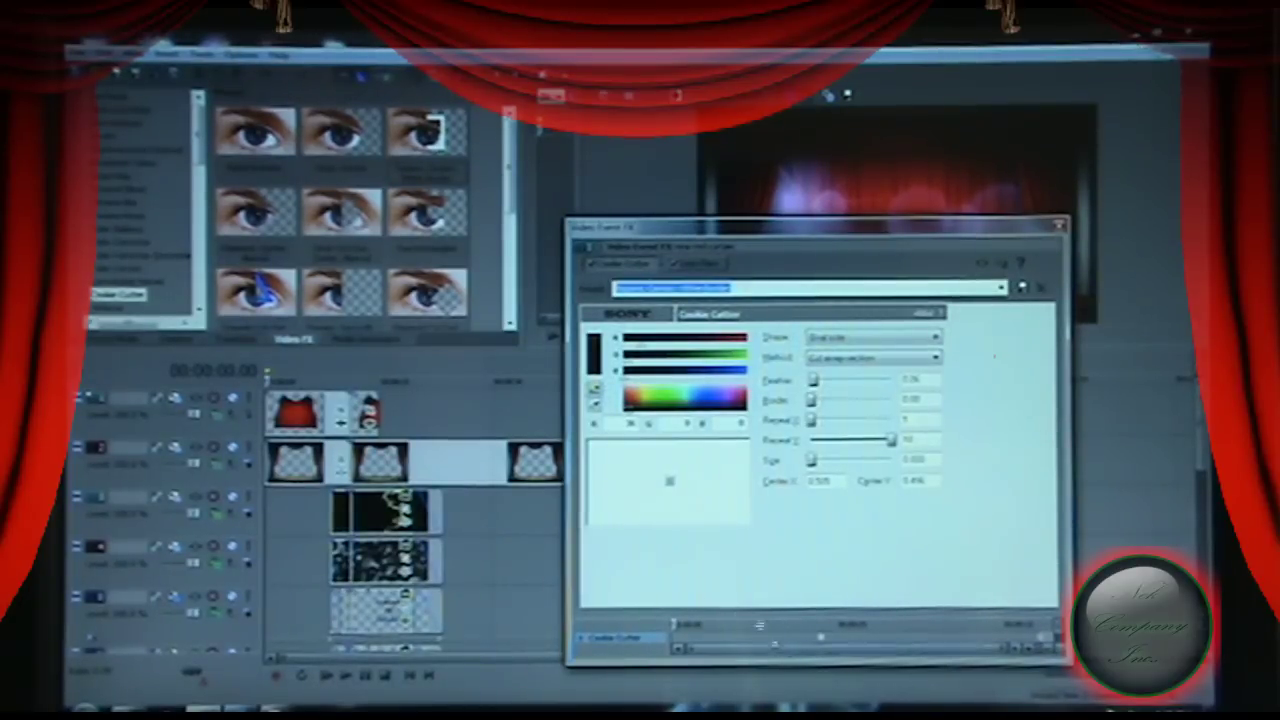
left_click(300, 422)
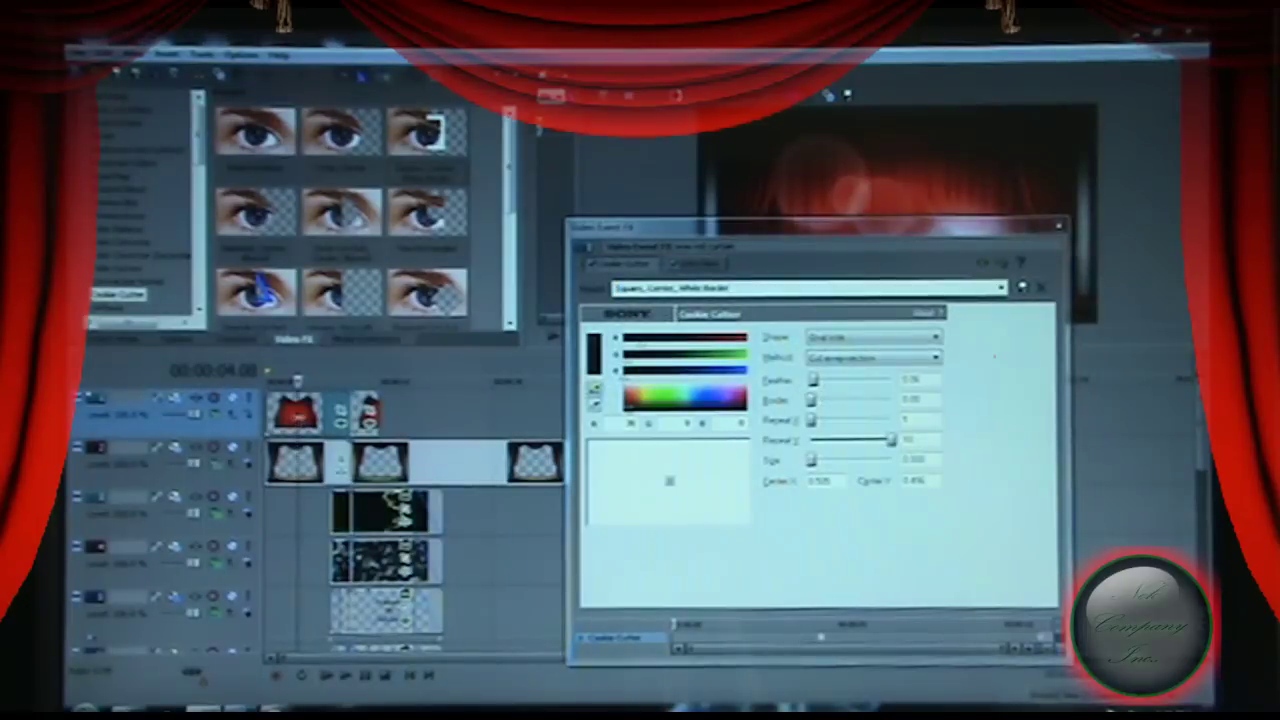
left_click_drag(866, 230, 895, 348)
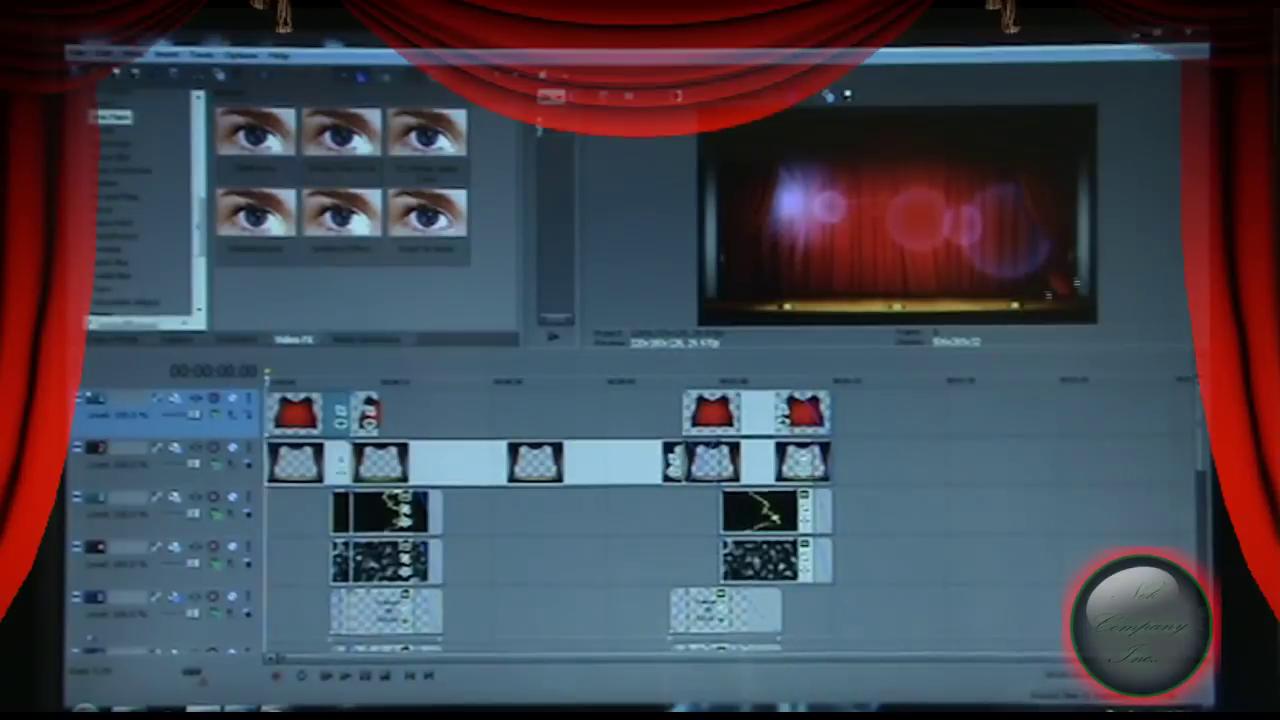
Step: Copy the first inner curtain event and place the timeline cursor in the empty stretch of the third track near 34 seconds
left_click(298, 418)
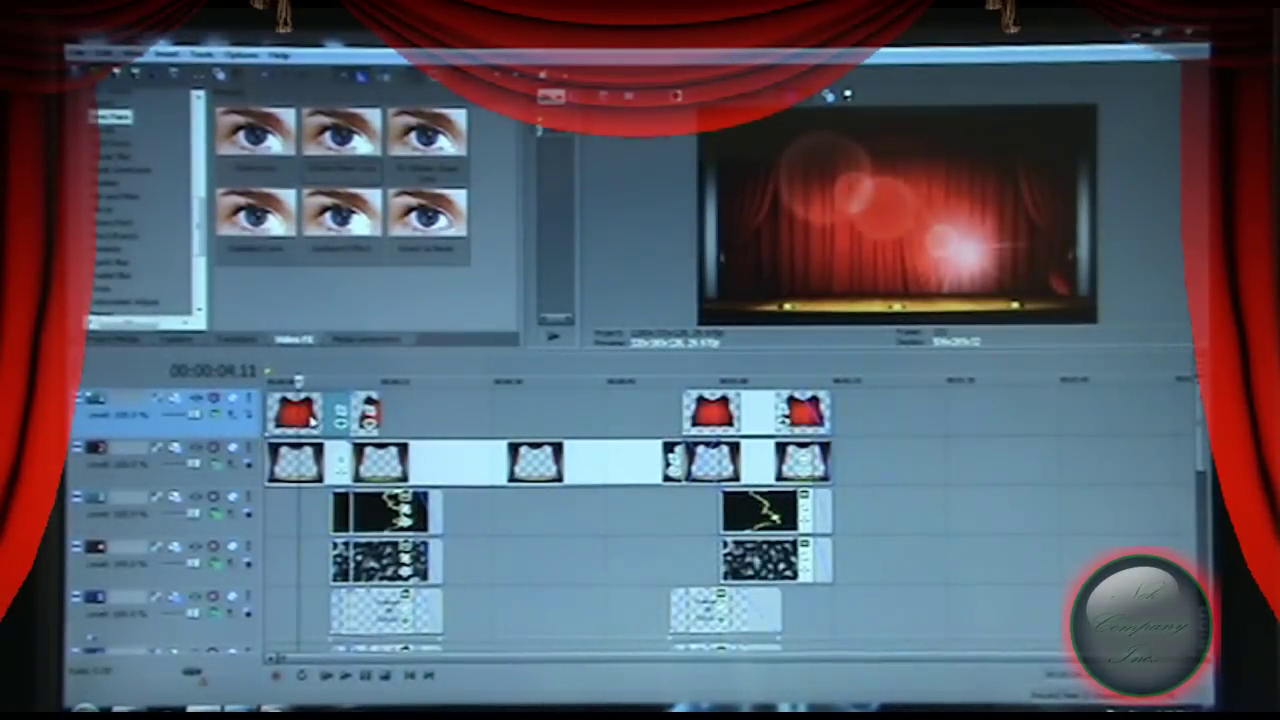
right_click(313, 422)
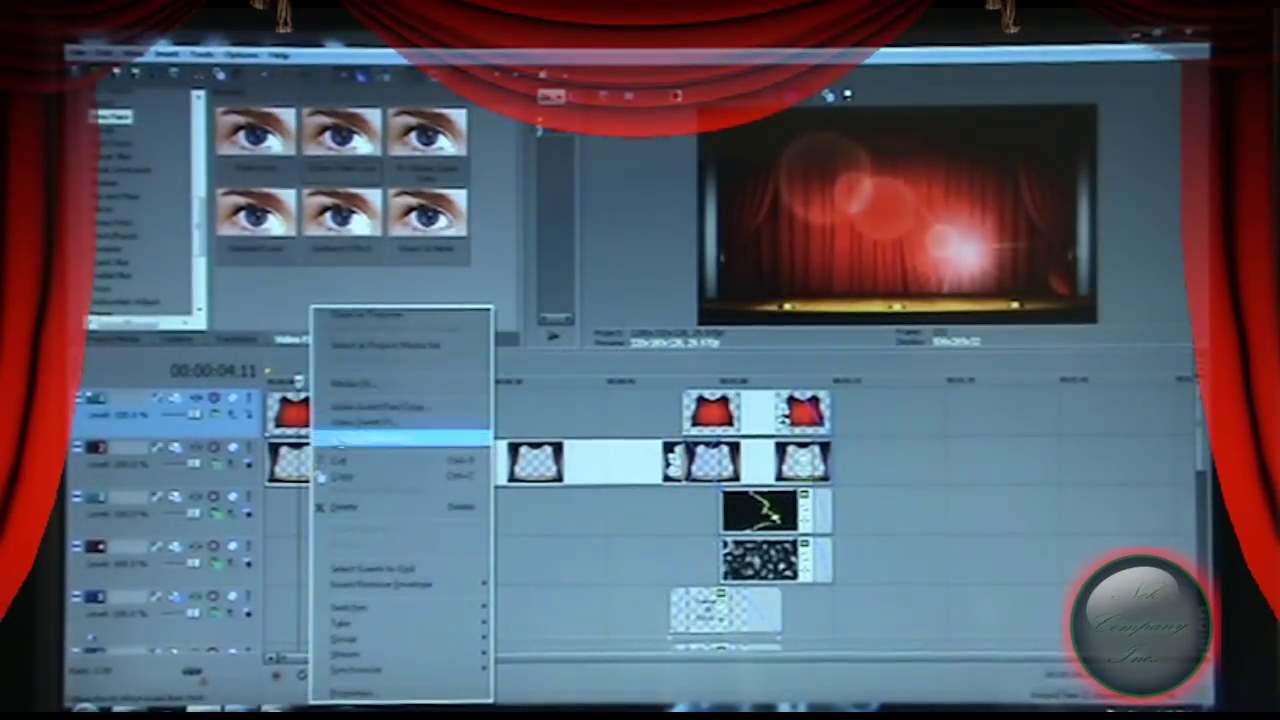
left_click(350, 479)
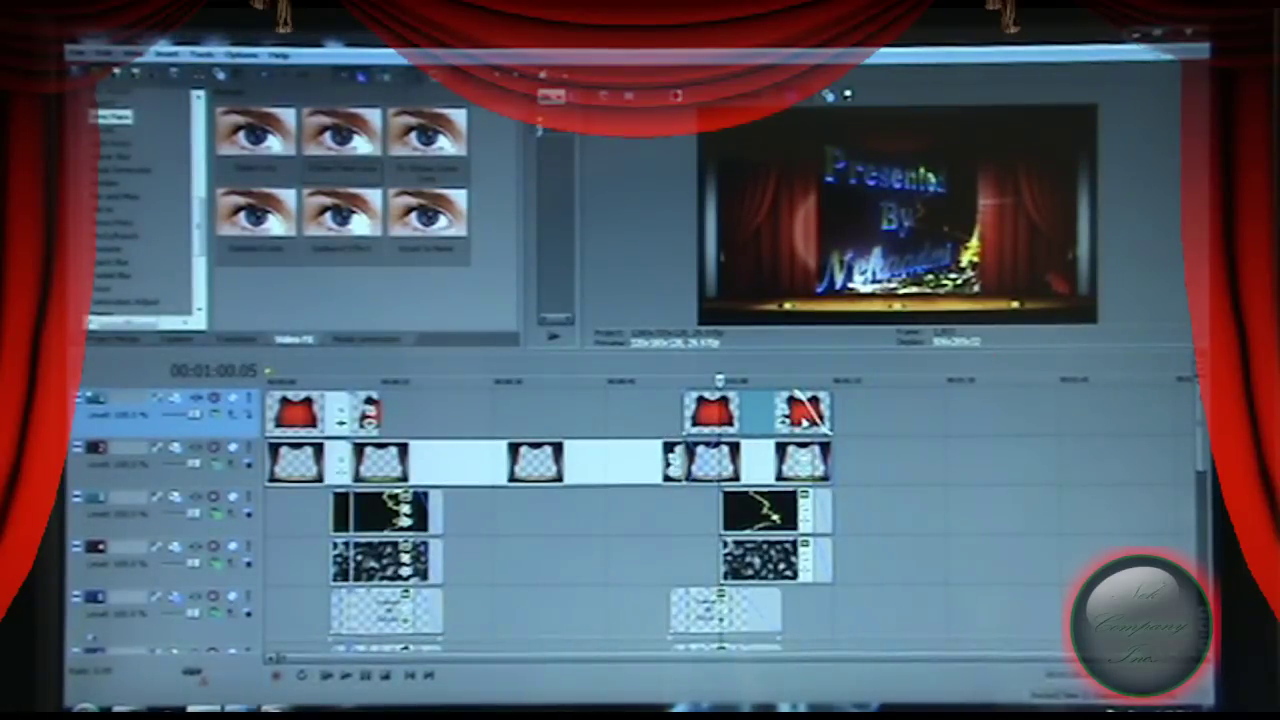
left_click(530, 516)
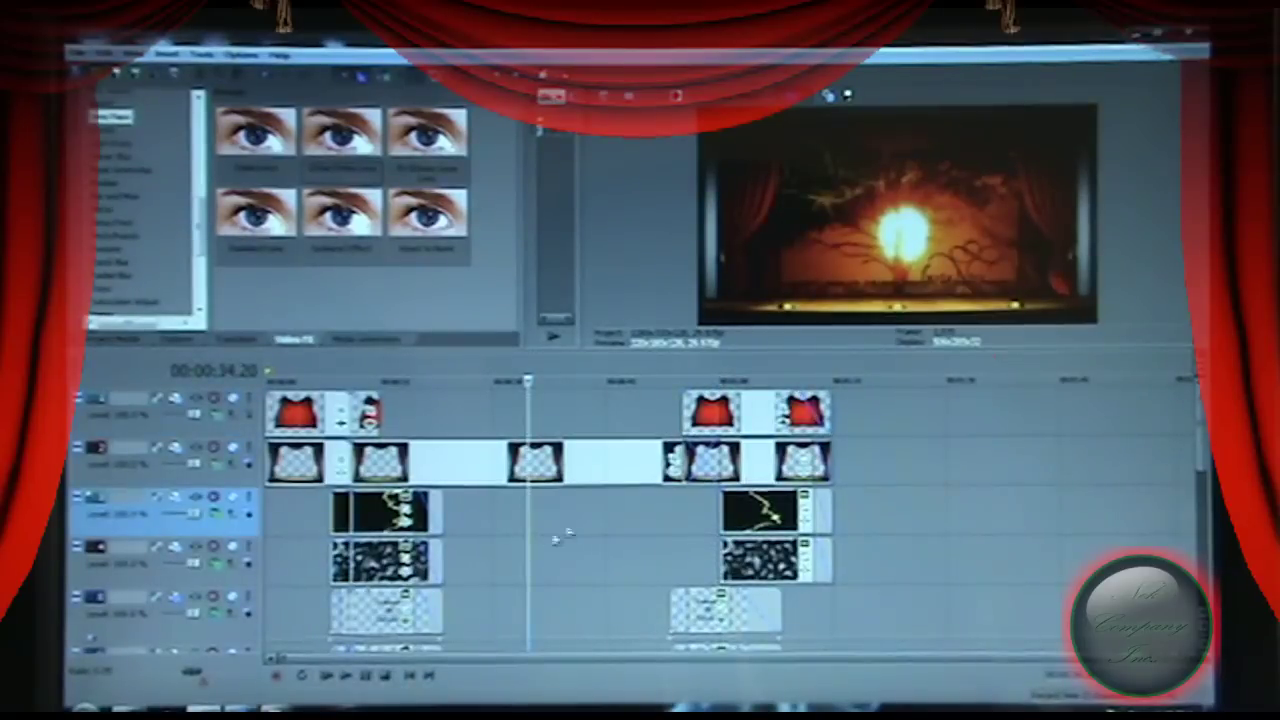
Step: Open the second inner curtain event's effects and view its Cookie Cutter settings at the first keyframe
left_click(721, 425)
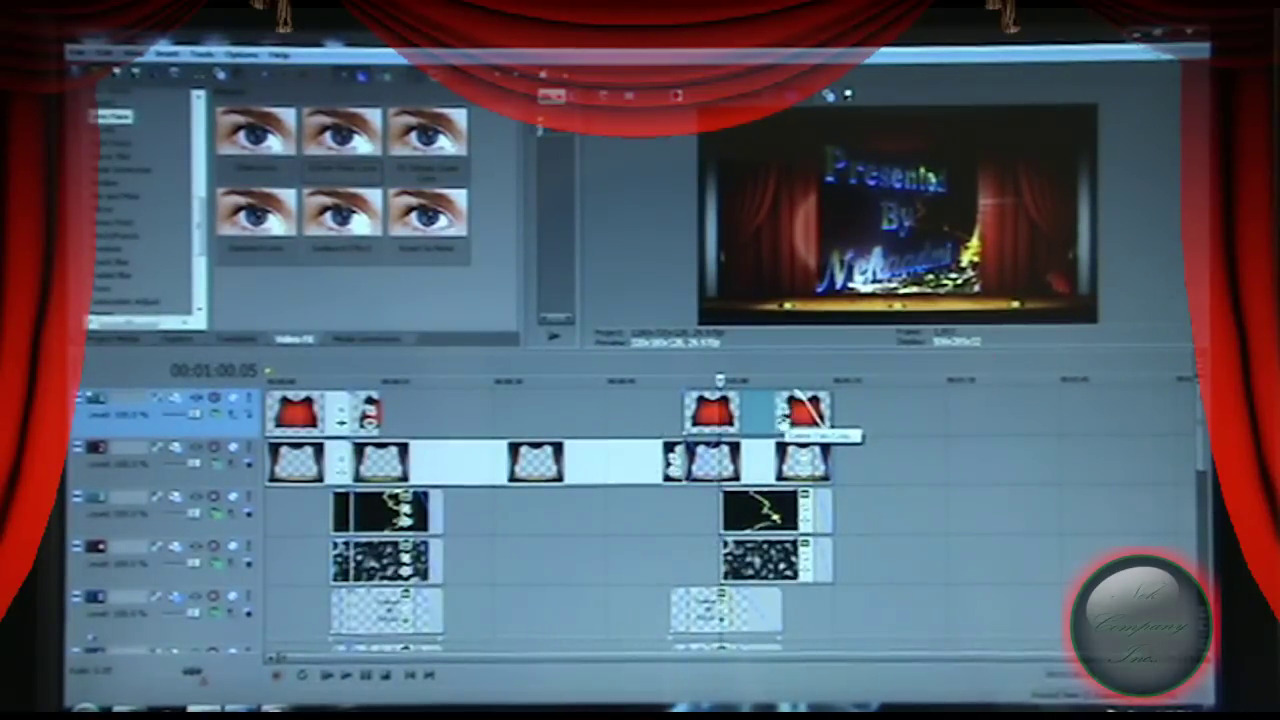
left_click(797, 398)
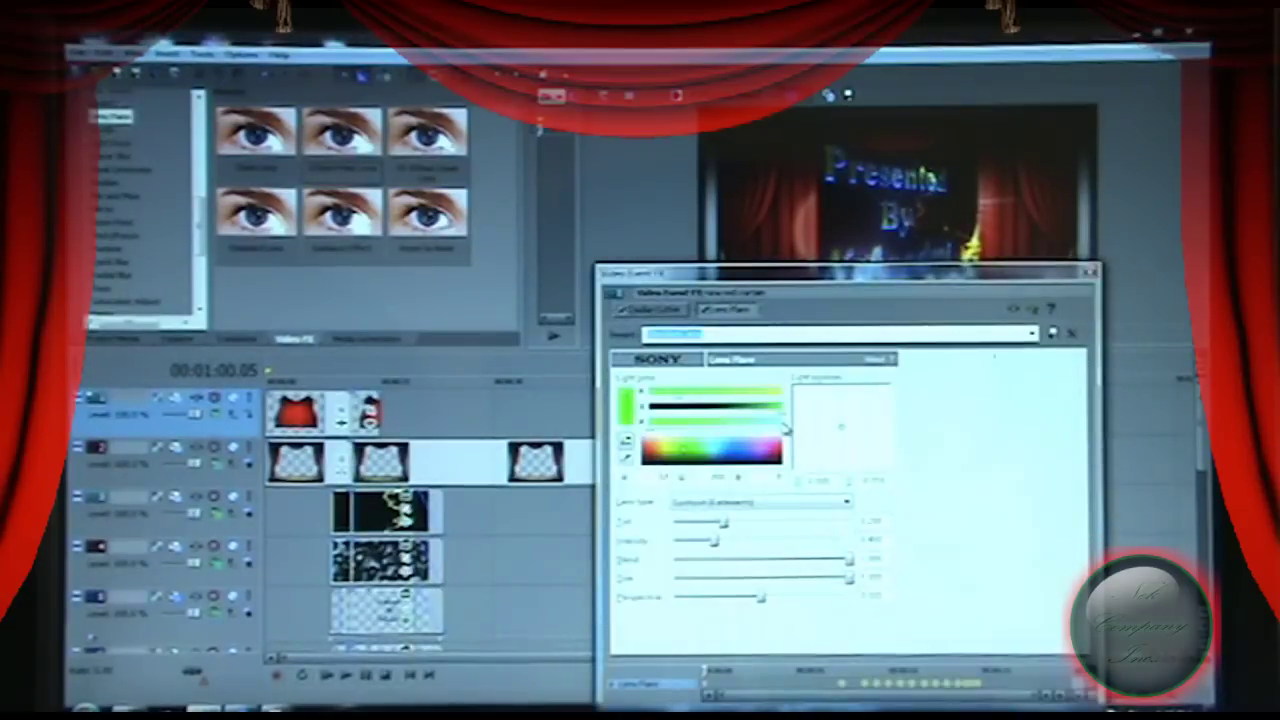
left_click(665, 312)
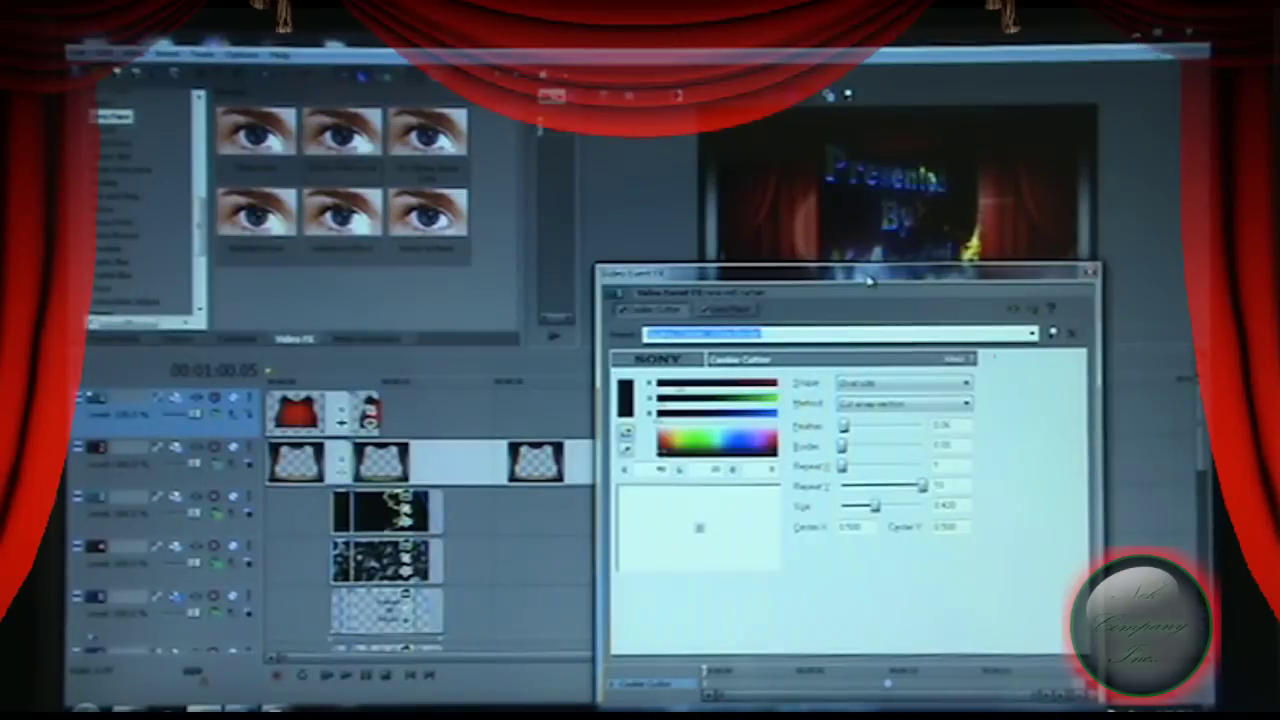
mouse_move(702, 670)
left_mouse_down()
mouse_move(865, 658)
mouse_move(940, 668)
mouse_move(704, 670)
left_mouse_up()
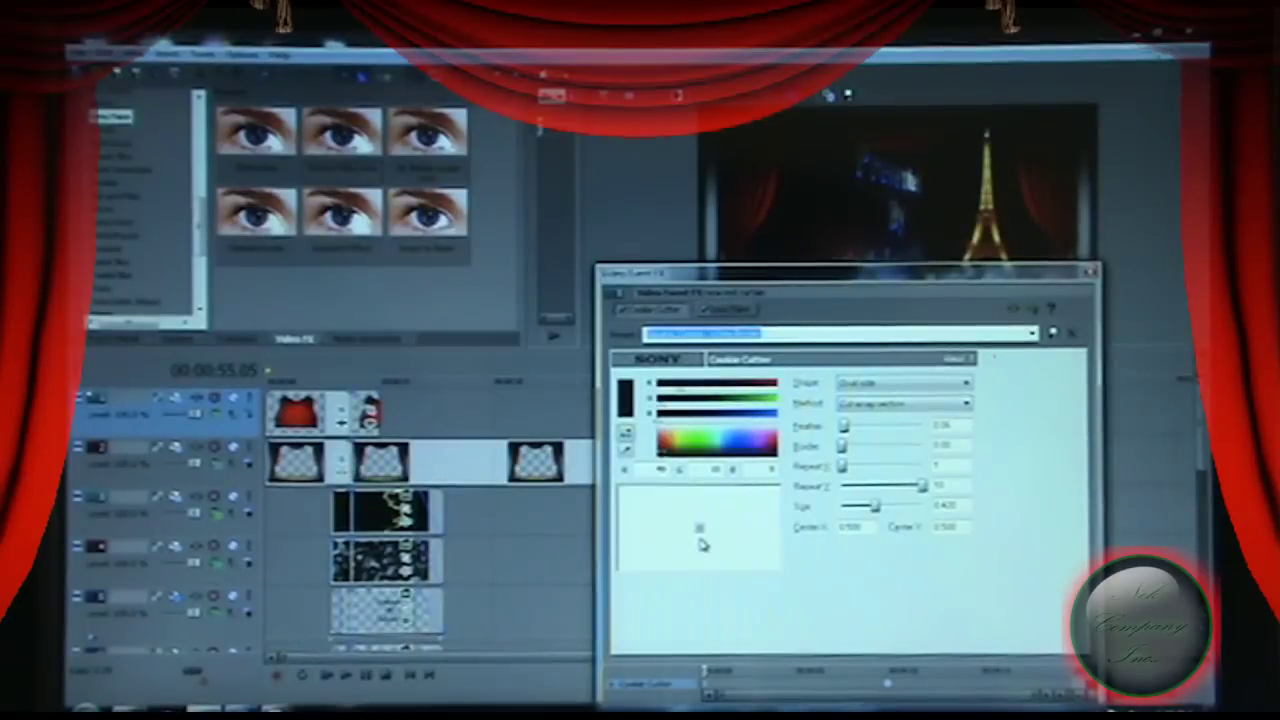